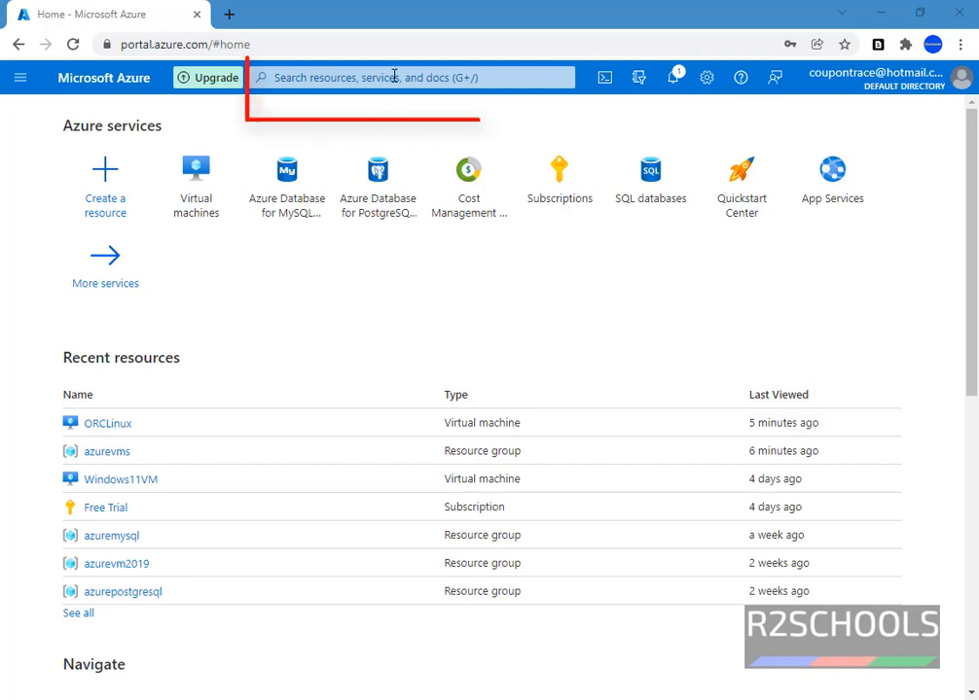
Find the Virtual machines service and start creating a new virtual machine
left_click(286, 77)
type("vir")
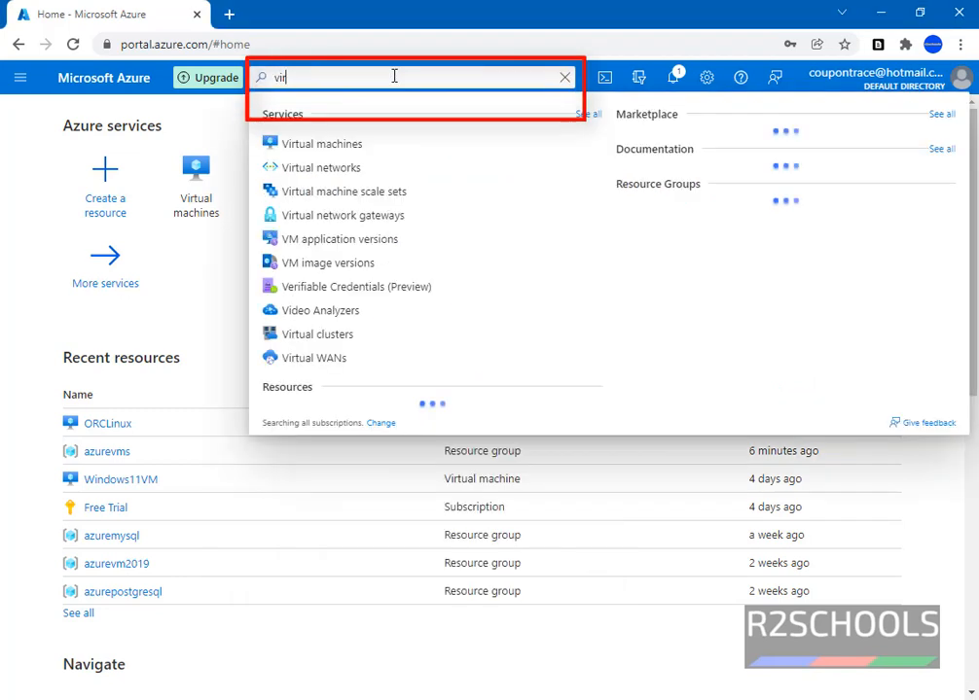
type("tual machines")
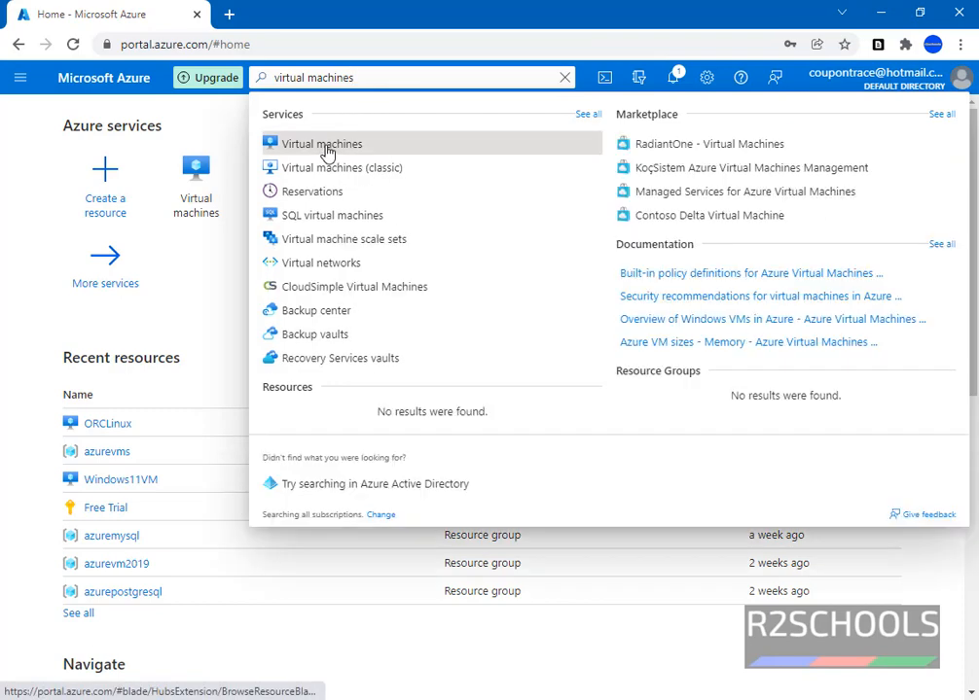
left_click(326, 146)
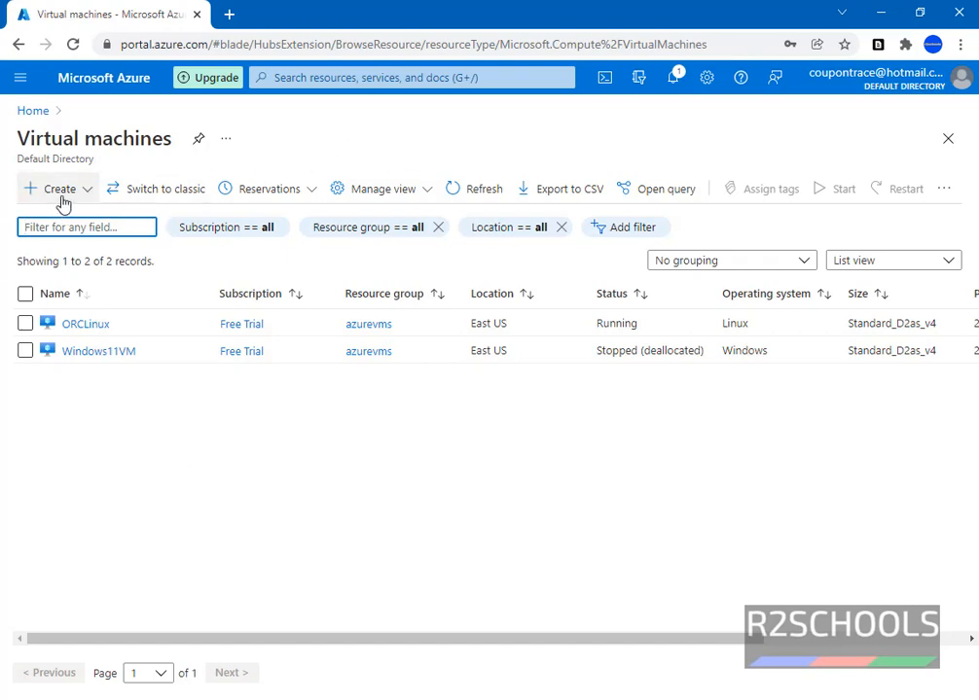
left_click(61, 201)
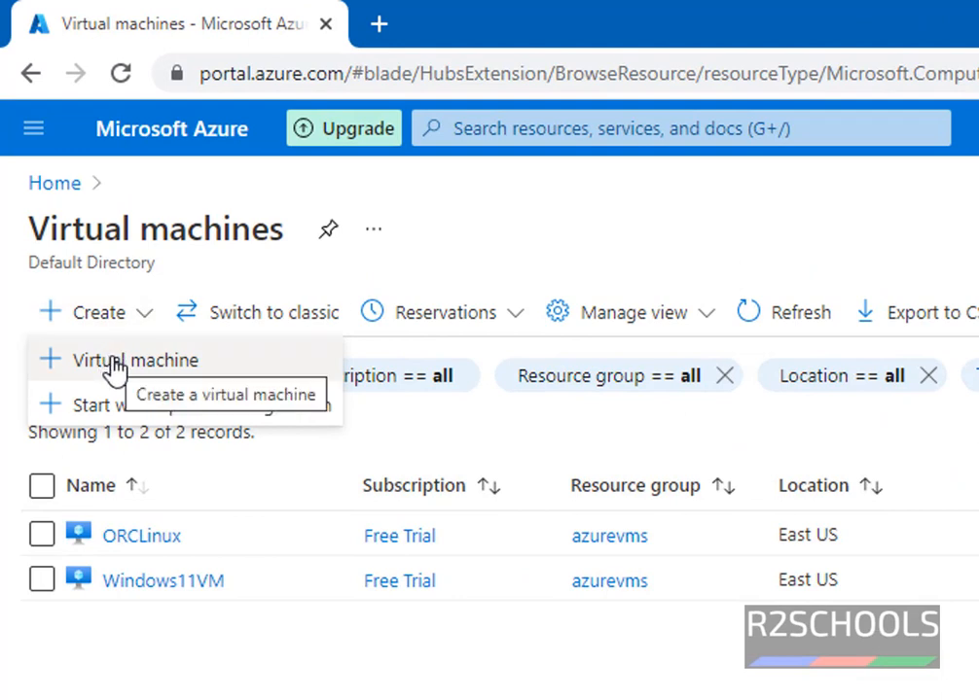
left_click(114, 364)
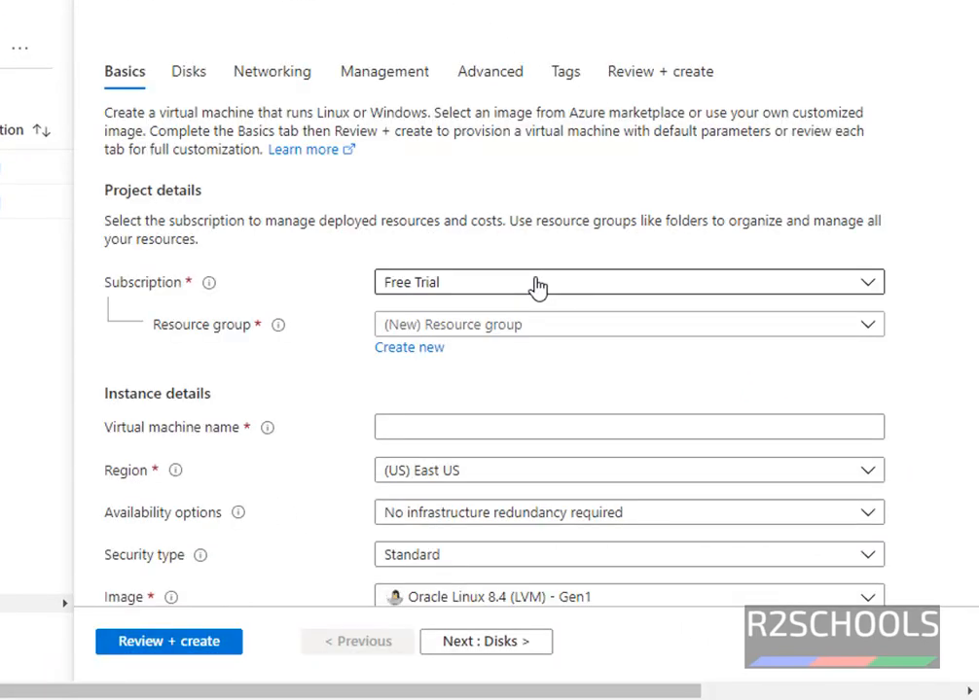
Keep the Free Trial subscription and assign the virtual machine to the existing azurevms resource group
left_click(538, 287)
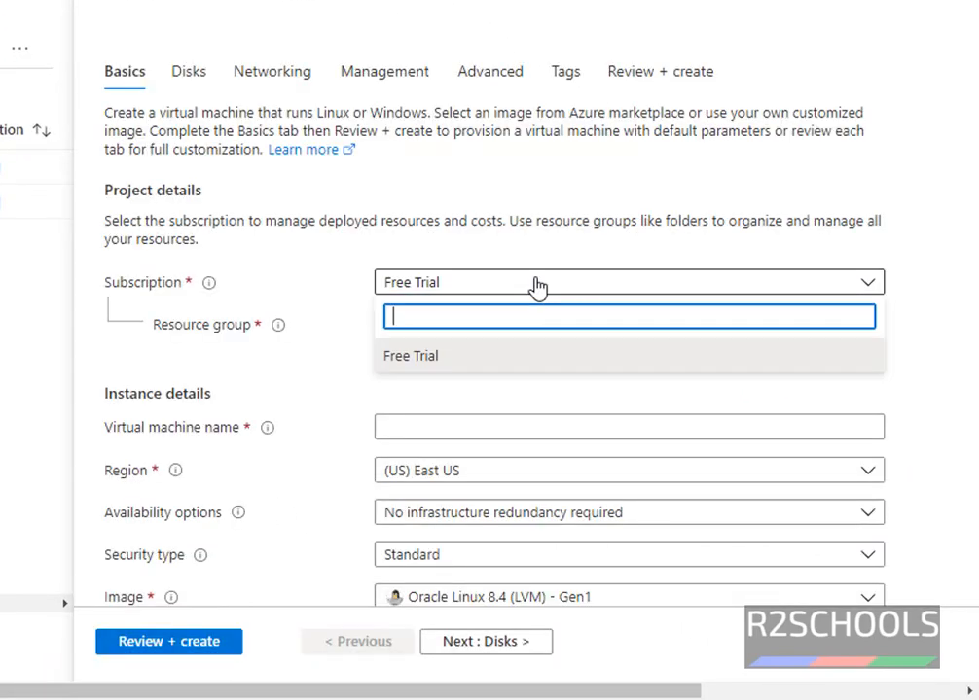
left_click(273, 371)
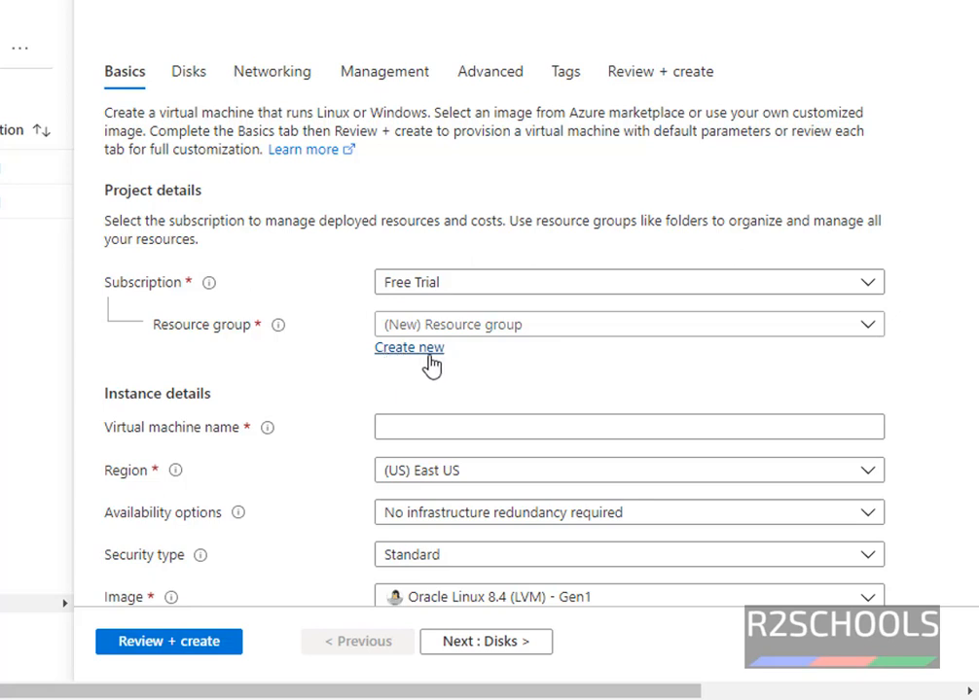
left_click(671, 337)
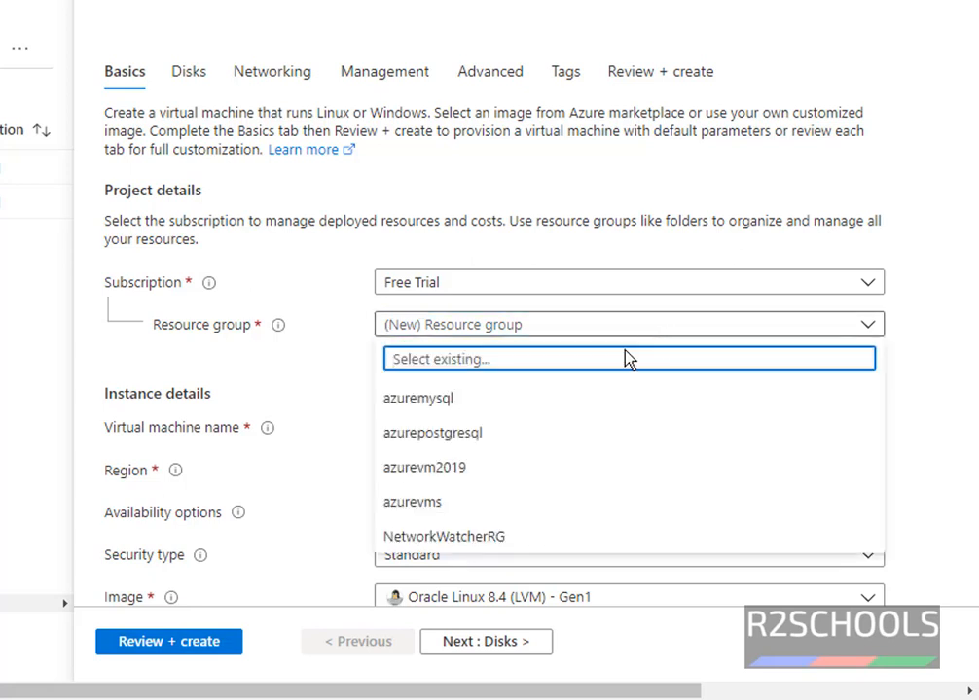
left_click(448, 513)
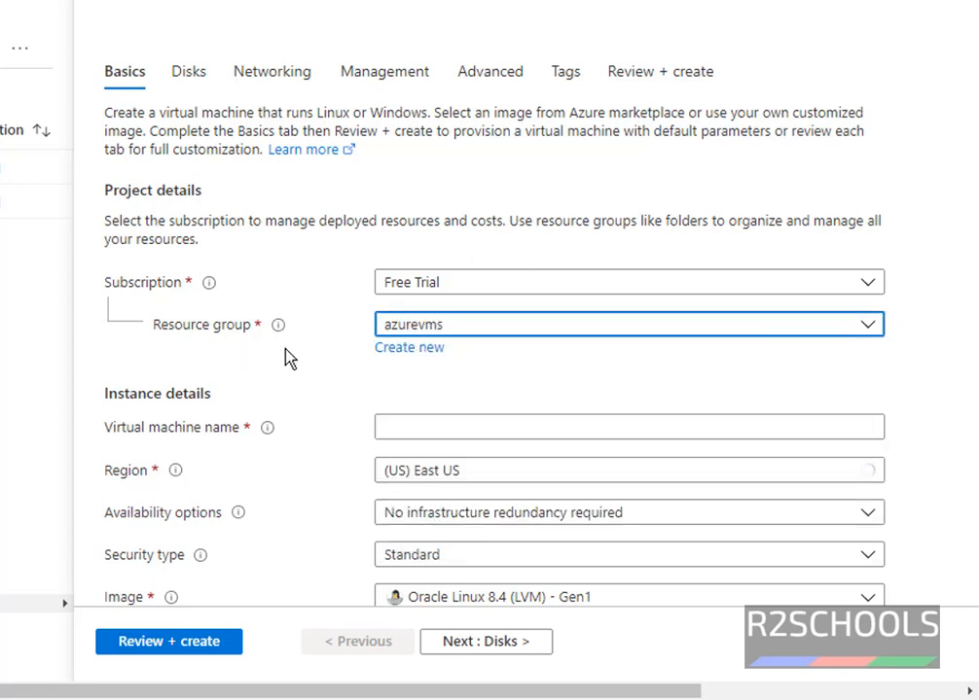
Name the virtual machine WinServer2019
scroll(367, 400, "down", 3)
left_click(380, 212)
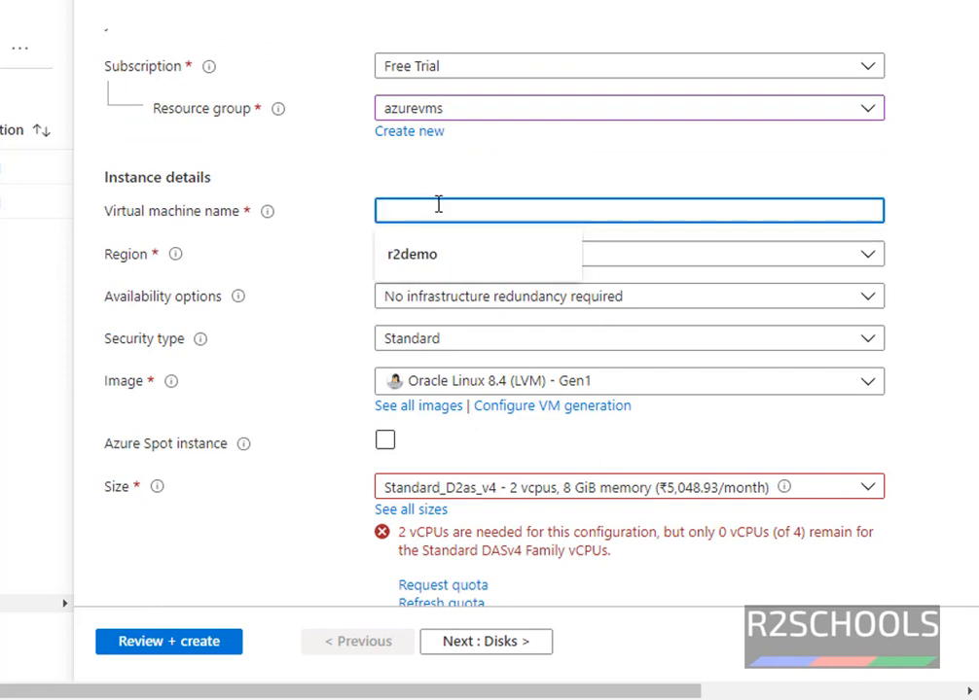
type("Win")
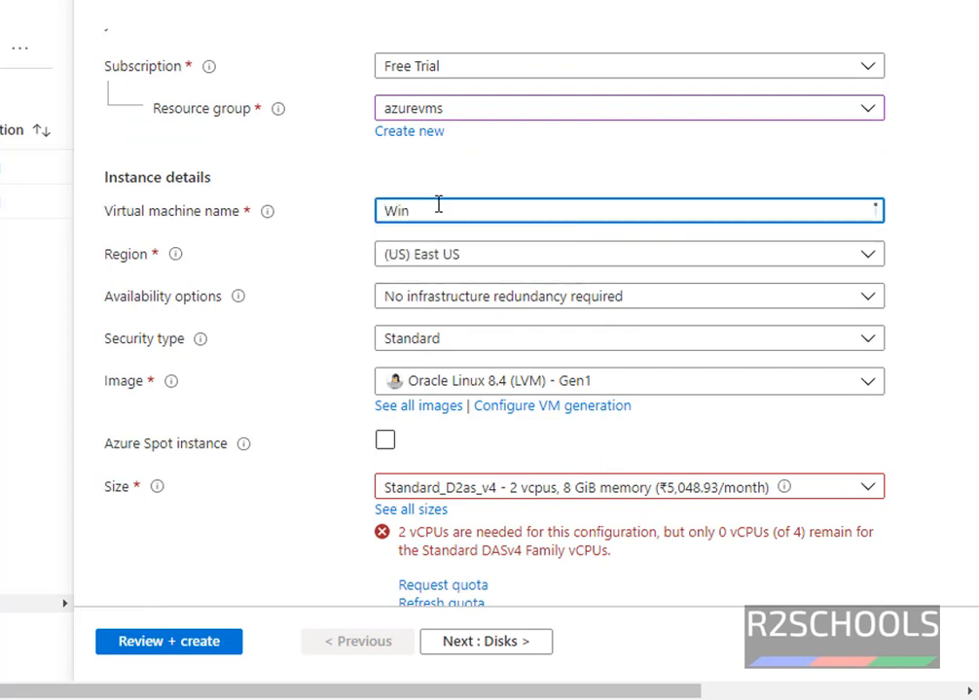
type("Server2019")
left_click(312, 264)
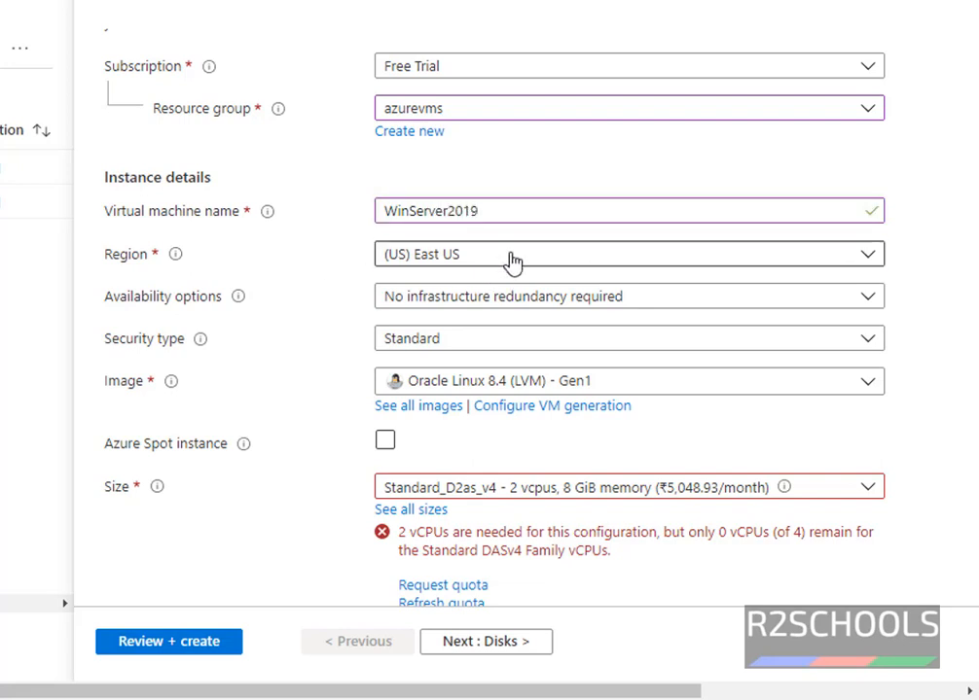
Check the region and security type options for the virtual machine, keeping (US) East US and Standard
left_click(513, 259)
left_click(362, 261)
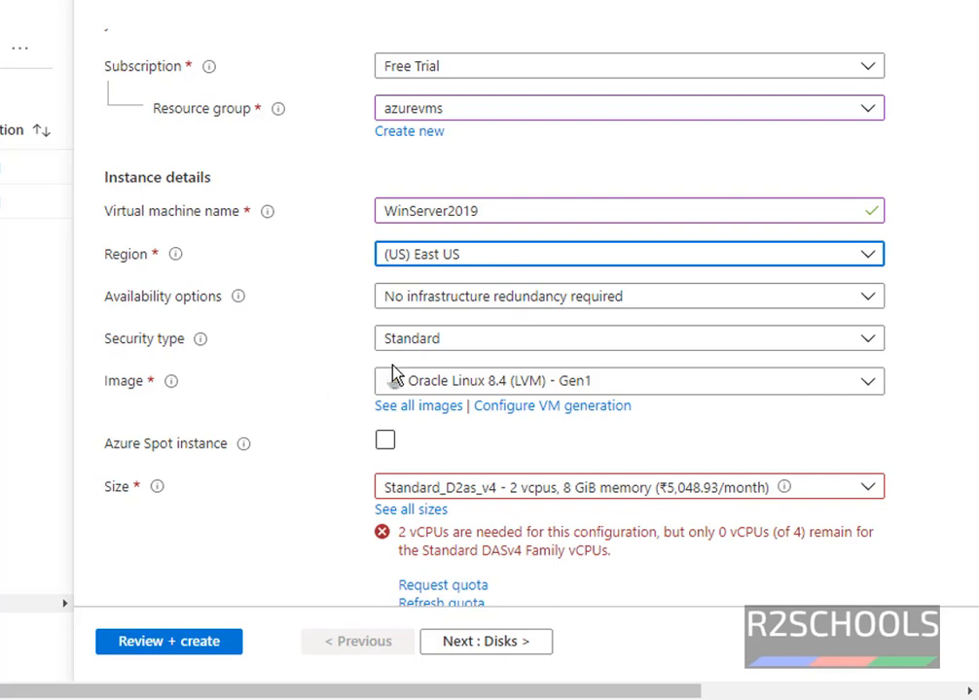
left_click(471, 343)
left_click(407, 365)
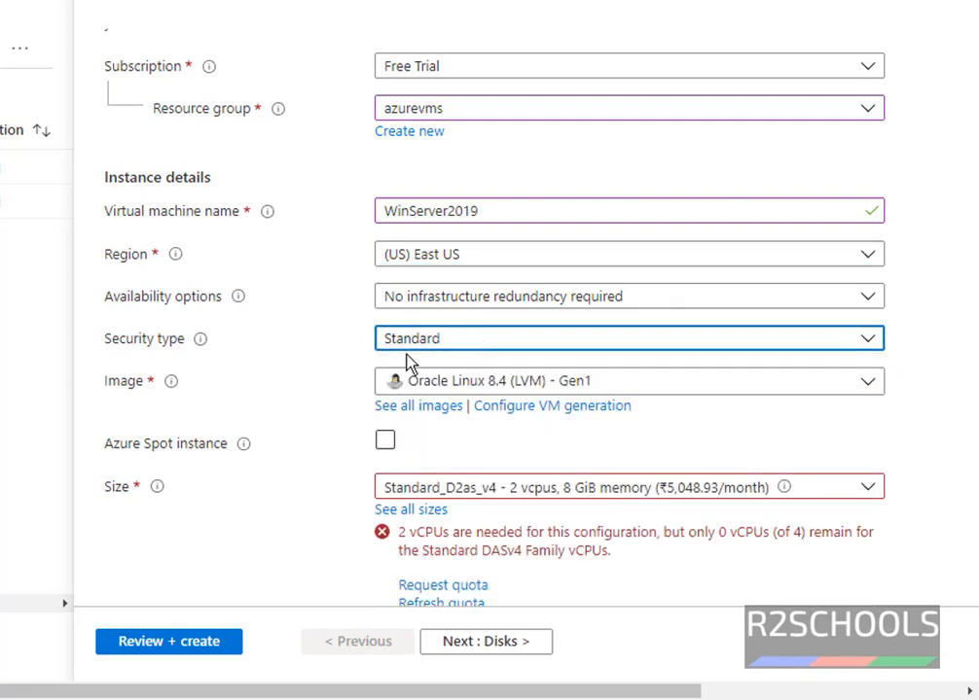
Select Windows Server 2019 Datacenter - Gen2 as the virtual machine's image
left_click(690, 389)
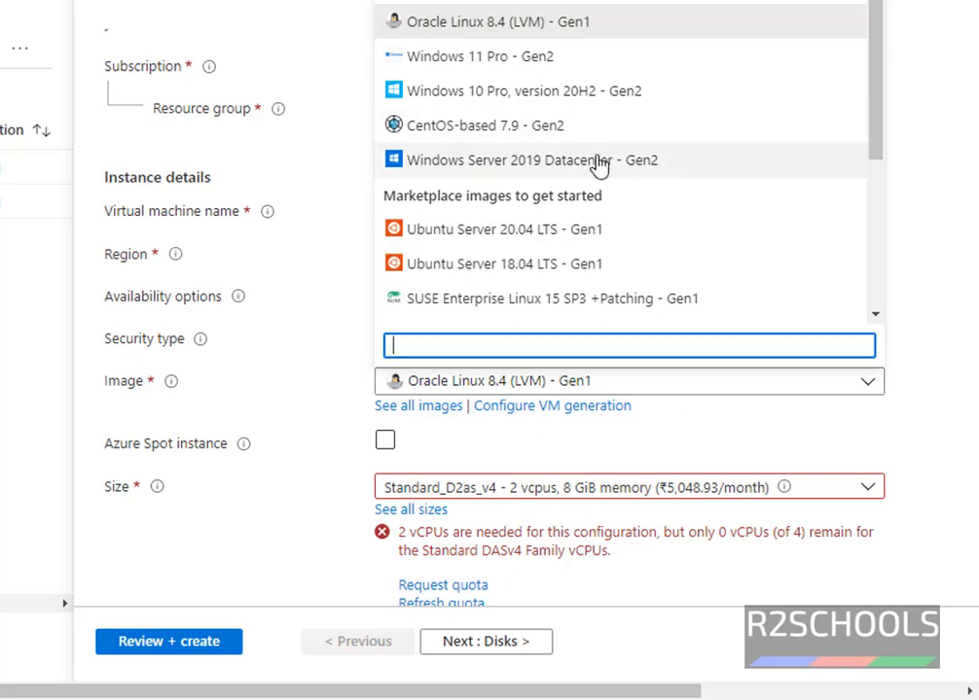
scroll(475, 218, "down", 5)
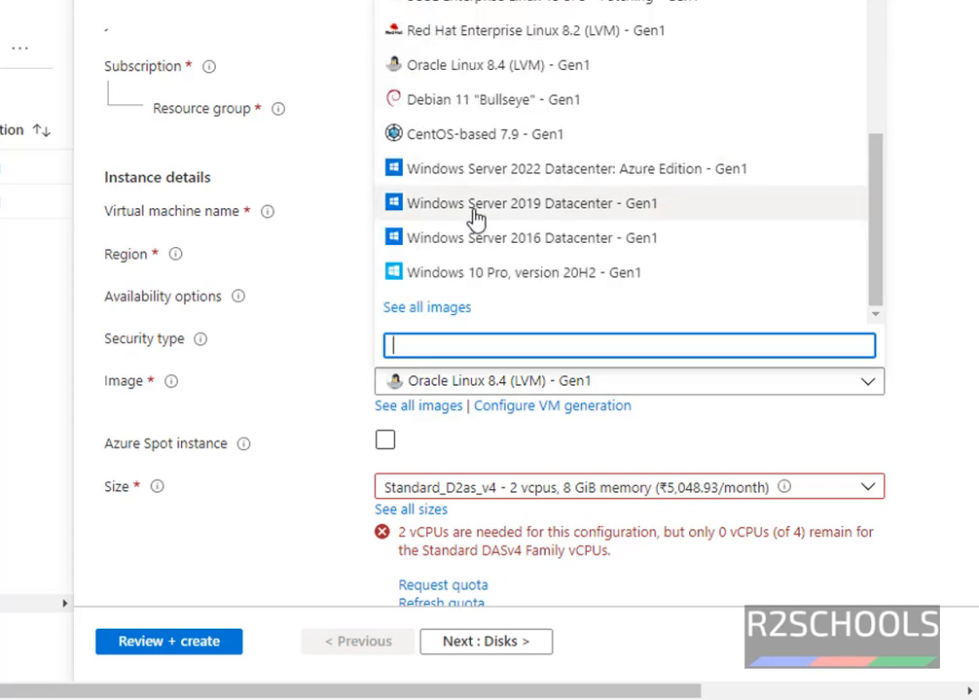
left_click(622, 203)
scroll(549, 386, "down", 2)
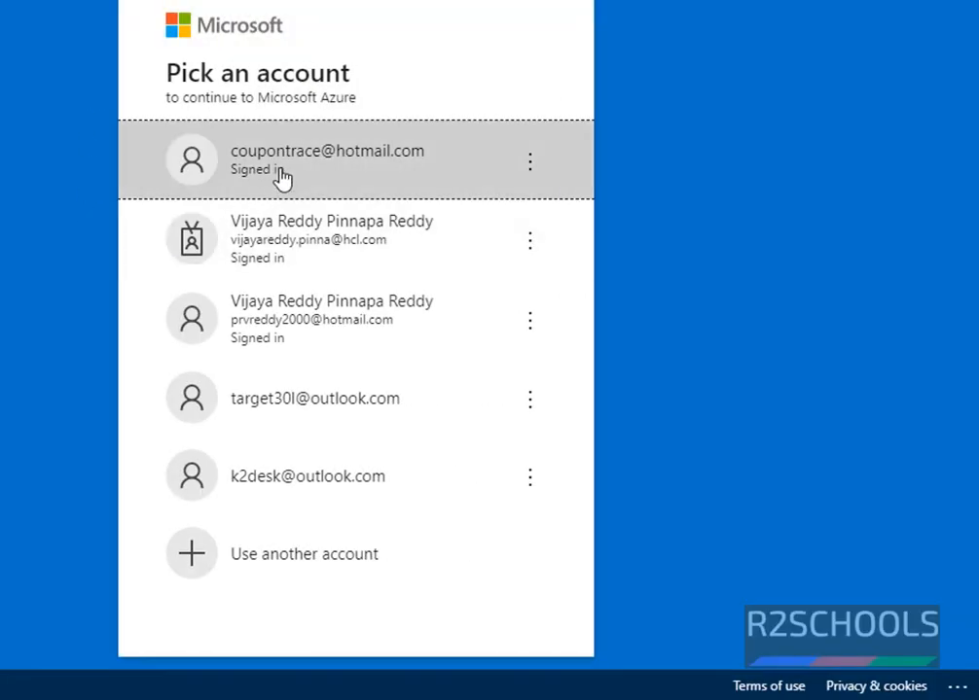
Continue to the portal with the signed-in account and stop the ORCLinux virtual machine without reserving its public IP address
left_click(279, 172)
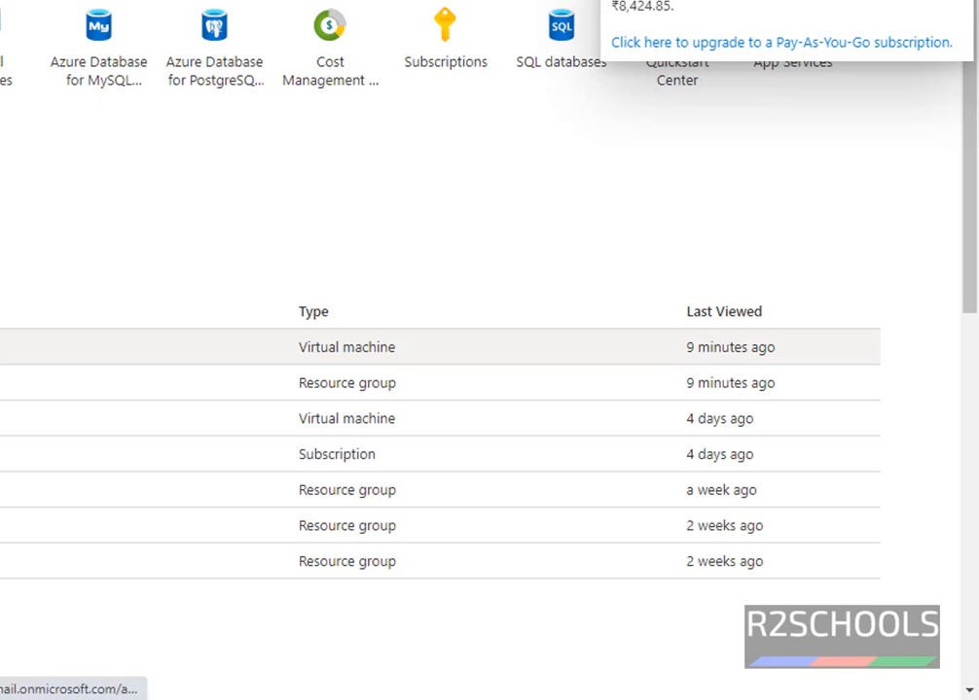
left_click(35, 348)
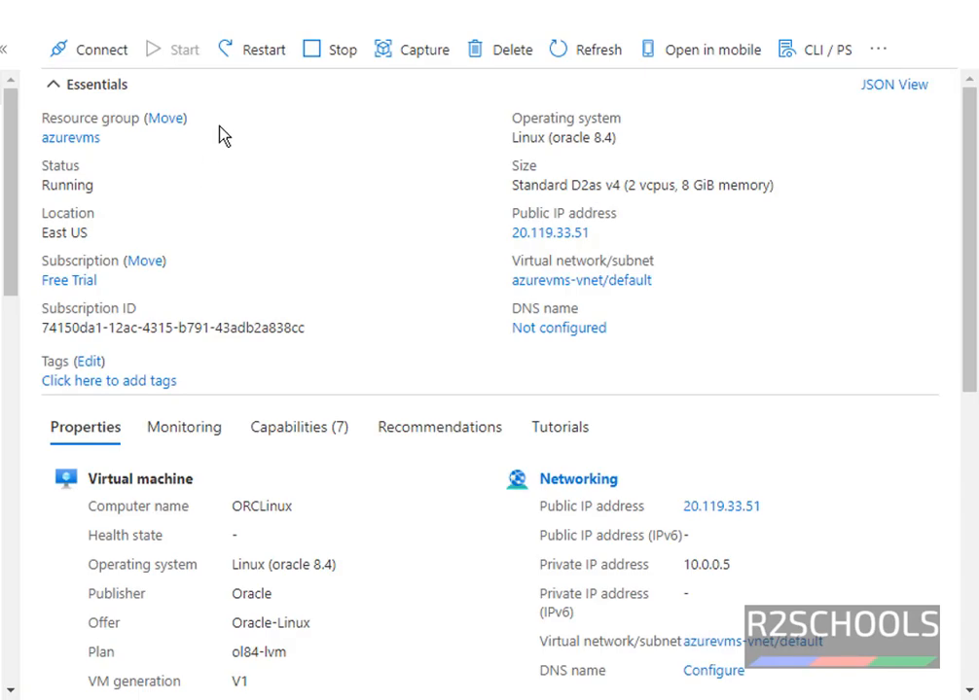
left_click(336, 62)
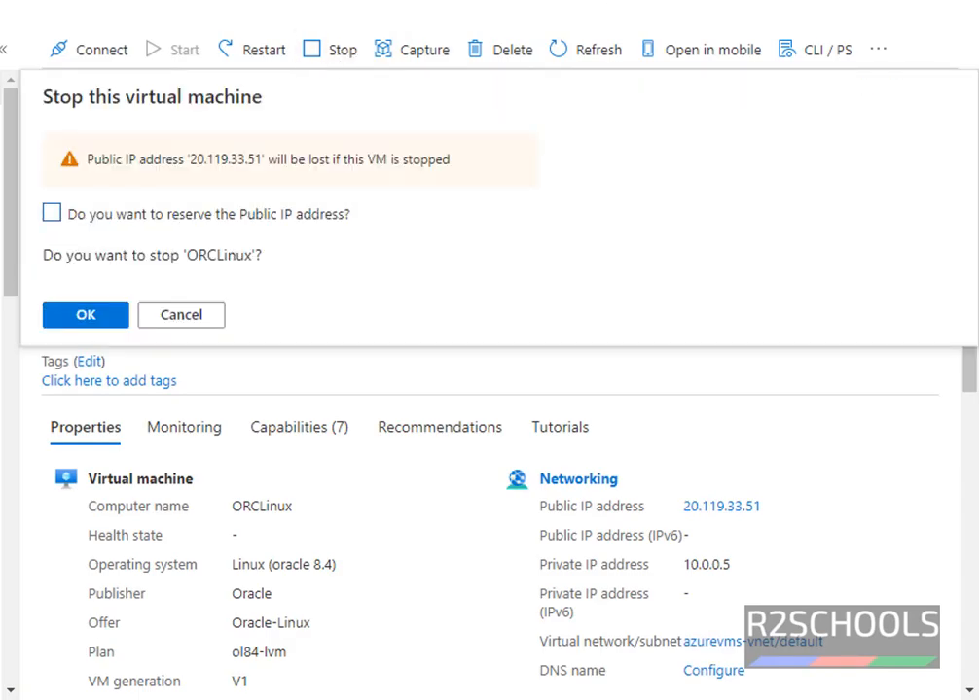
left_click(685, 2)
left_click(685, 2)
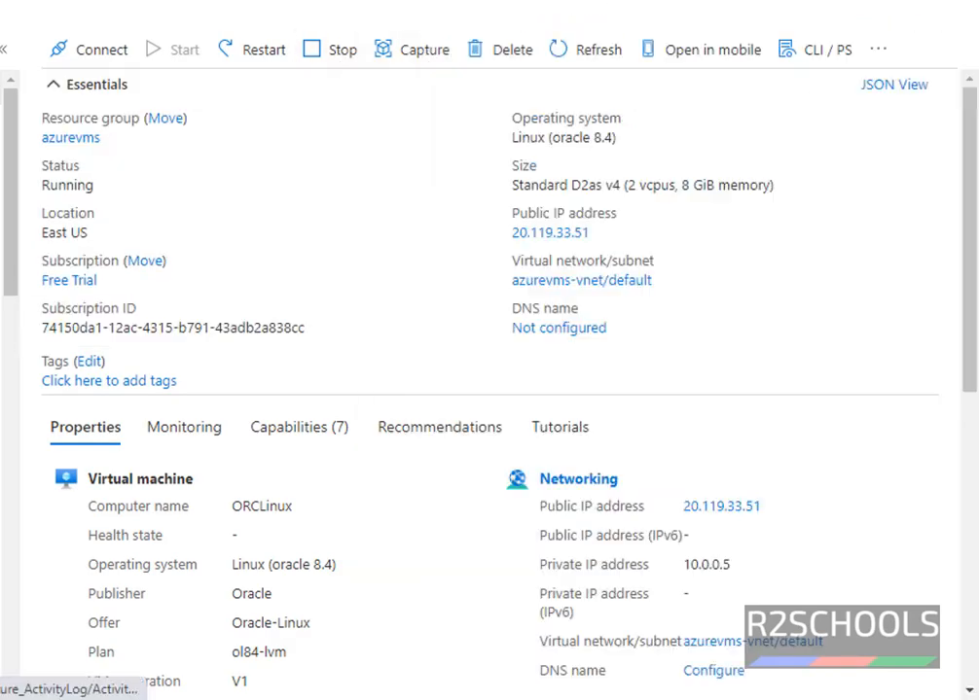
left_click(348, 59)
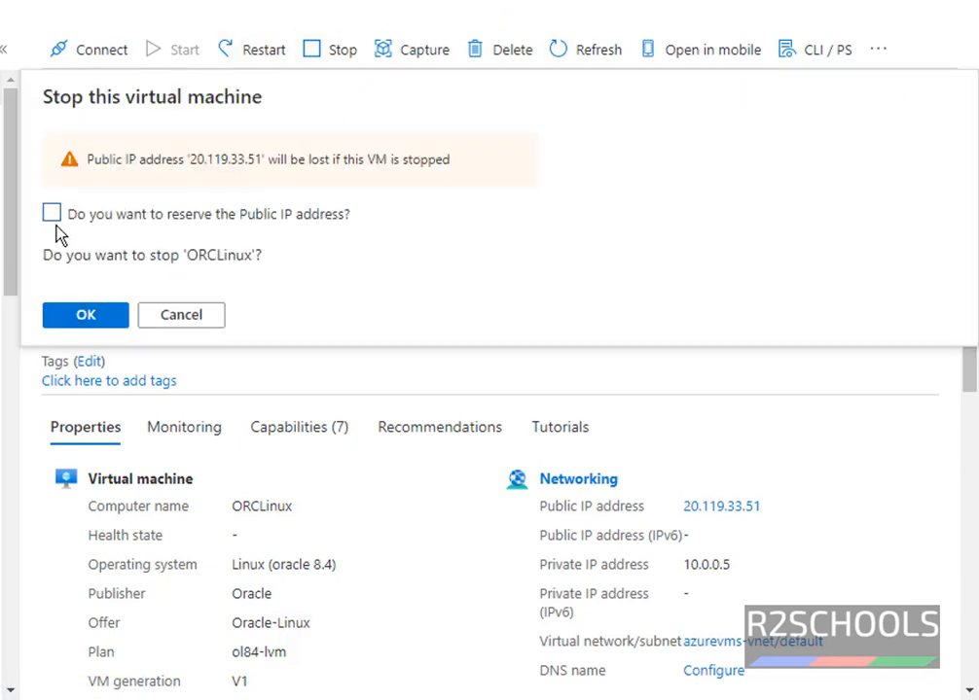
left_click(84, 313)
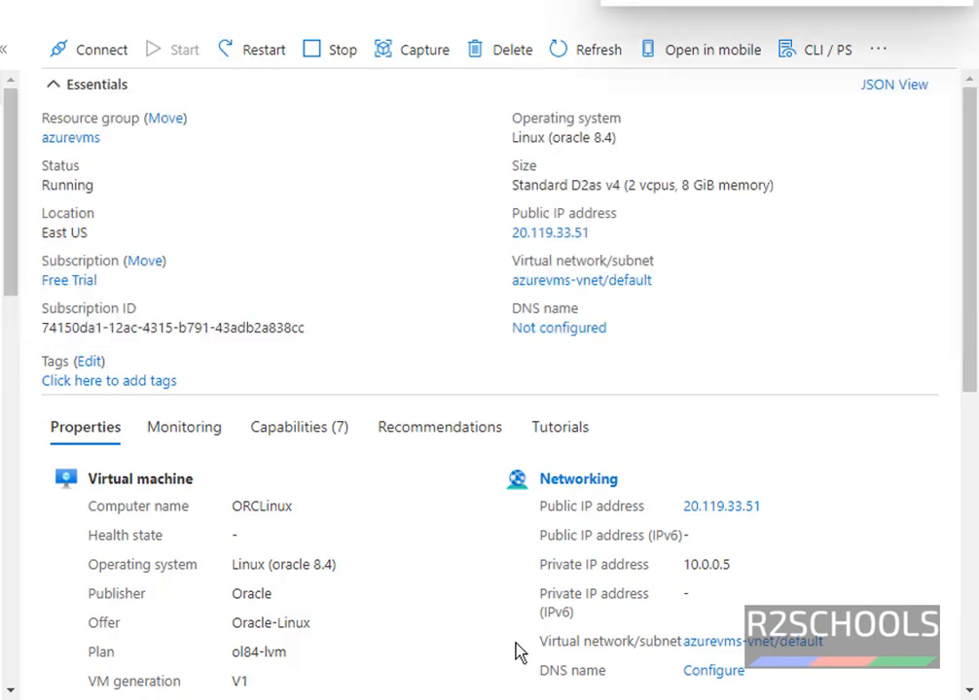
Check the stop progress of ORCLinux in the notifications and dismiss the remaining-credit notice
left_click(537, 699)
left_click(436, 698)
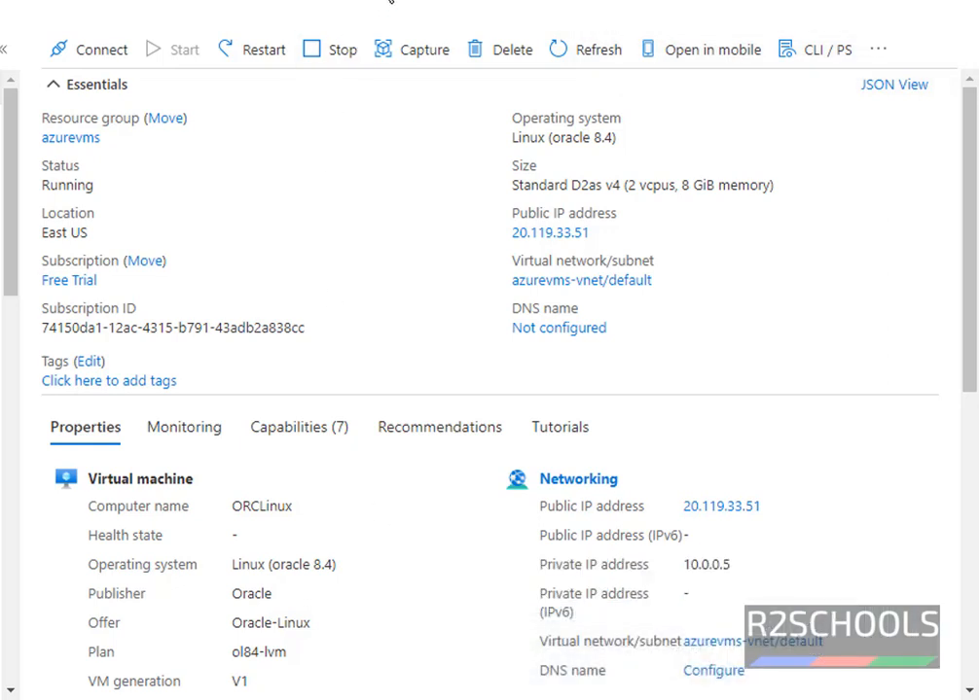
left_click(637, 2)
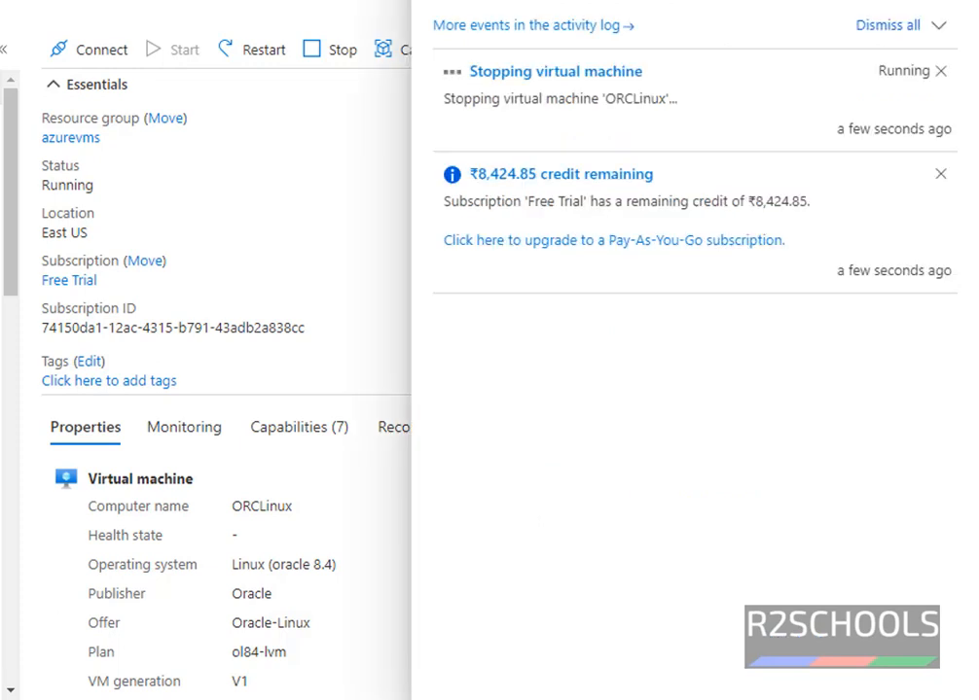
left_click(940, 175)
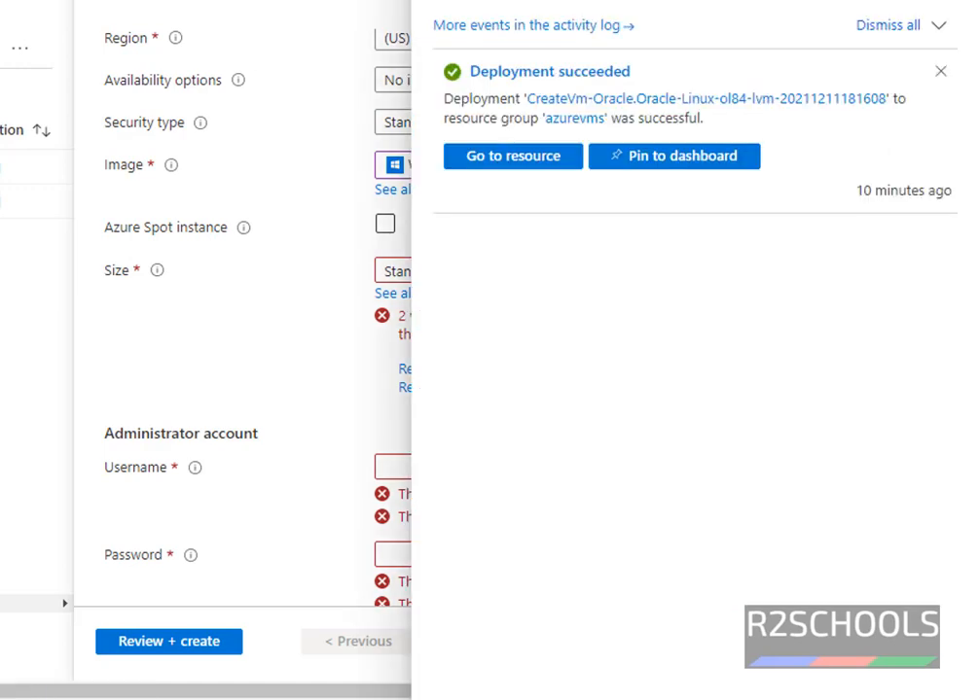
key("Escape")
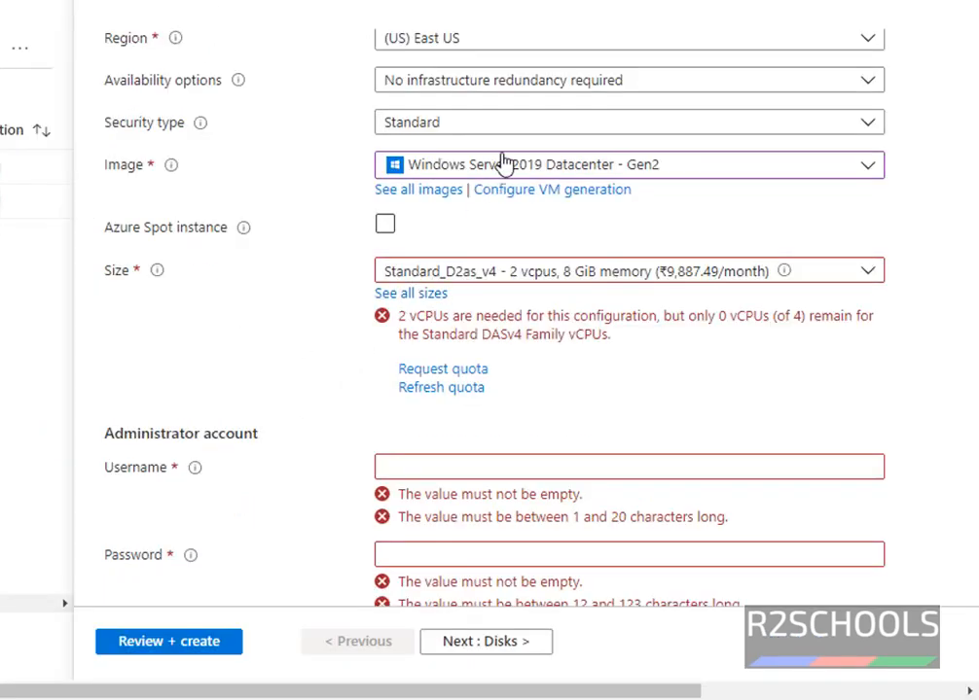
Keep the Windows Server 2019 Datacenter - Gen2 image and refresh the vCPU quota for the Standard_D2as_v4 size
left_click(502, 163)
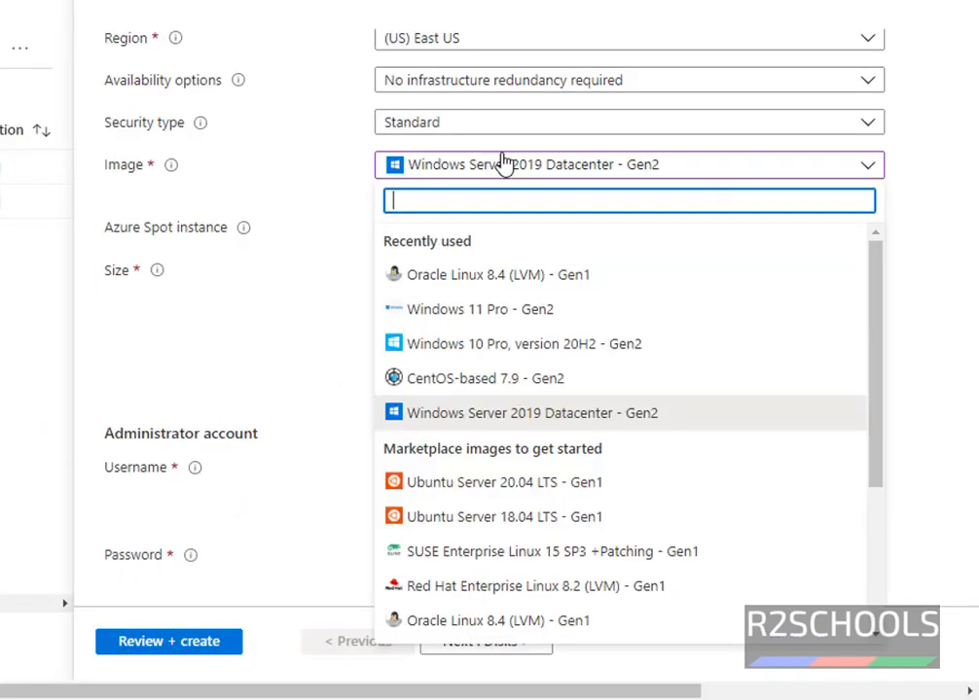
left_click(435, 413)
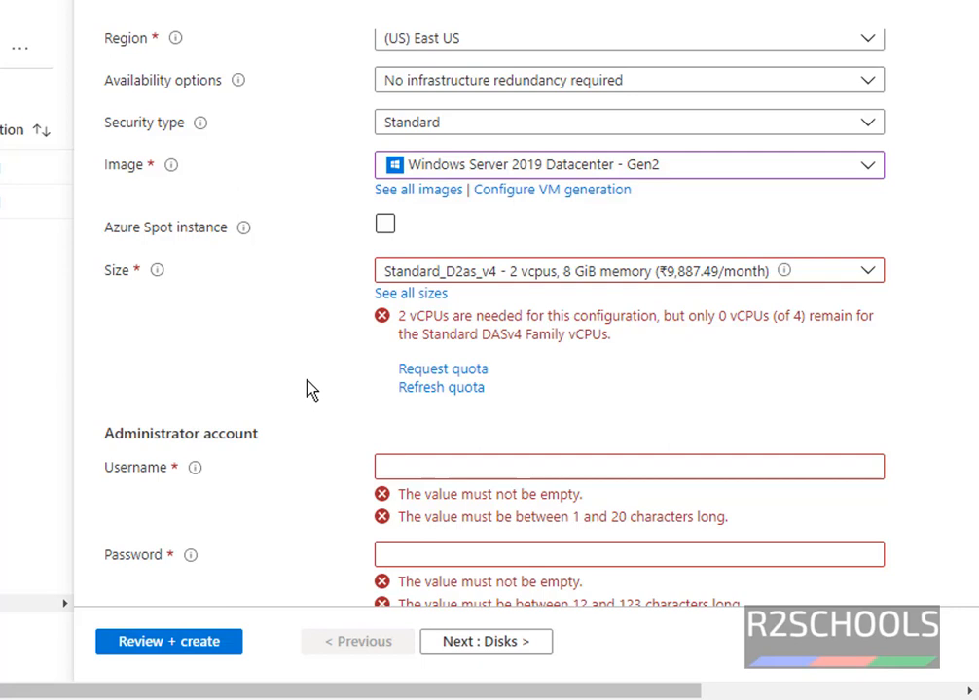
left_click(431, 388)
left_click(386, 228)
left_click(386, 228)
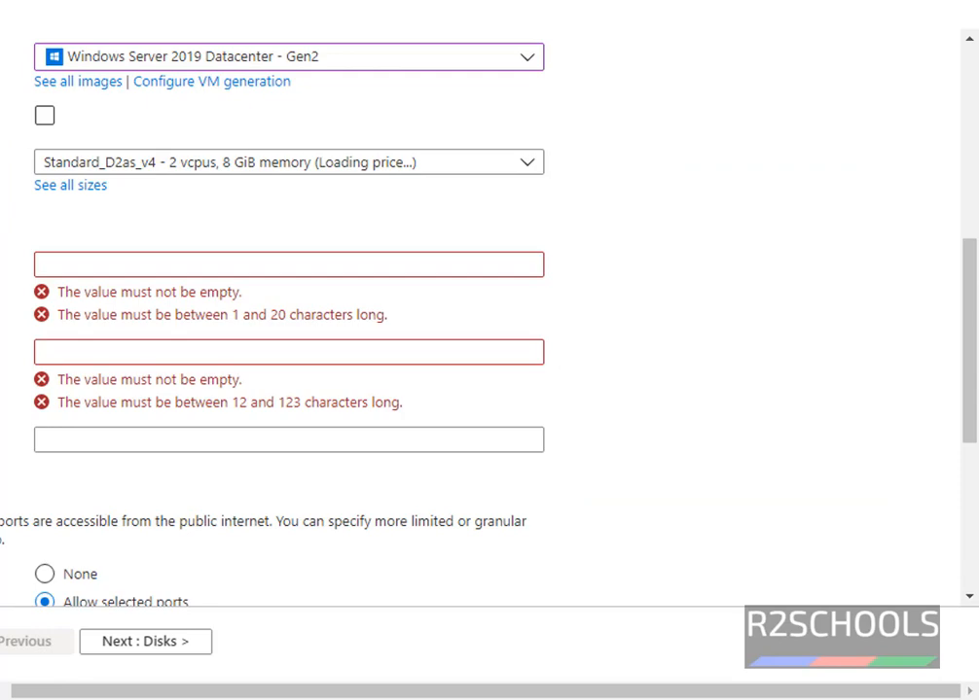
Set the administrator account's username to azureuser
left_click(106, 263)
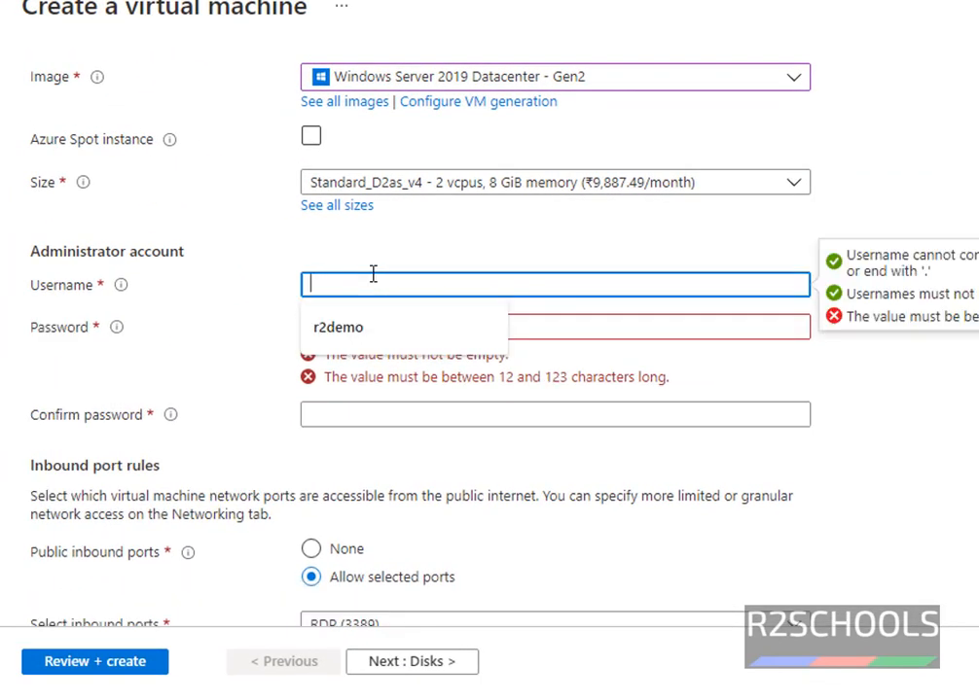
type("azureuse")
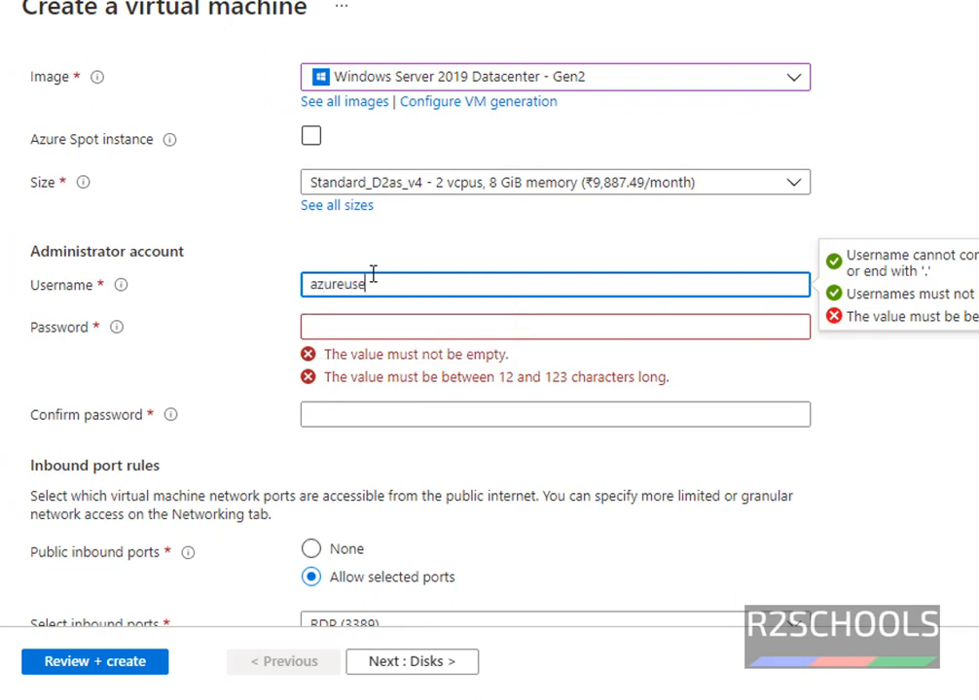
type("r")
key("Tab")
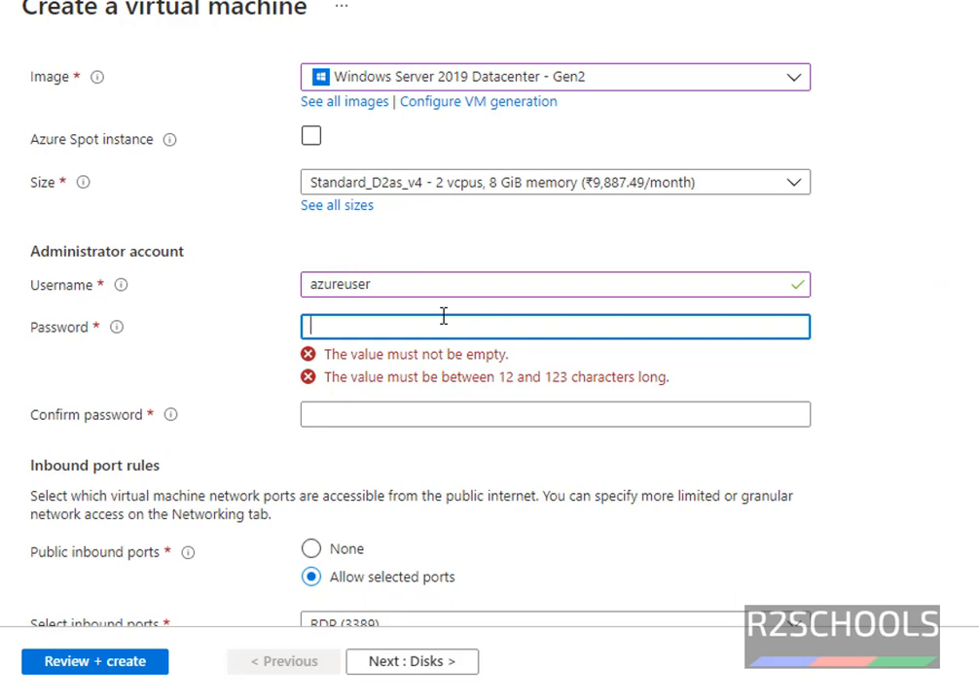
Enter a compliant administrator password of at least 12 characters and repeat it as the confirmation
type("••••••••")
key("ctrl+a")
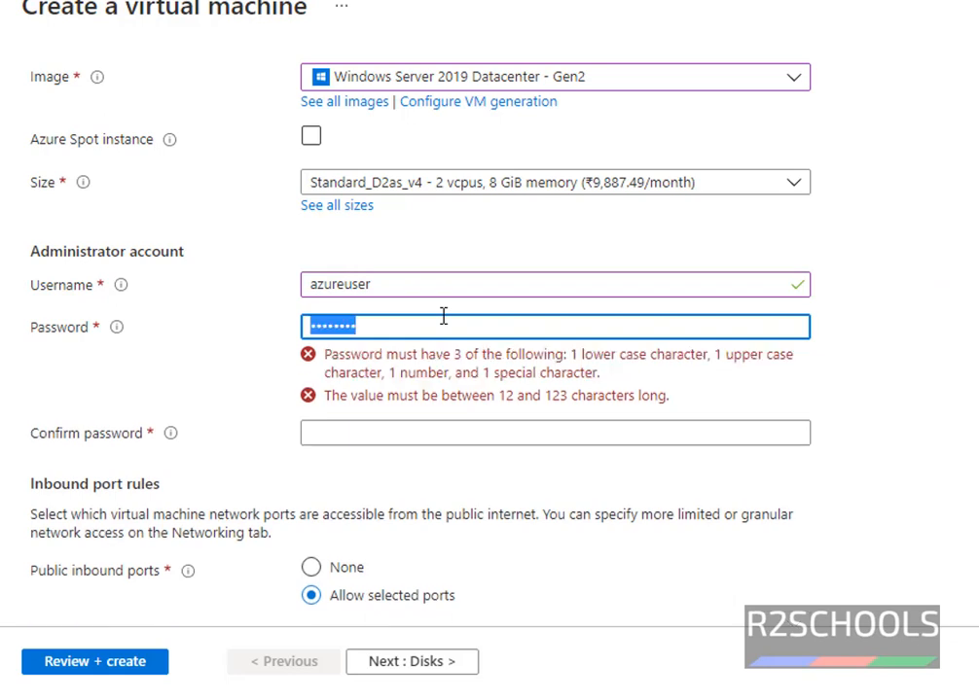
type("•••••••")
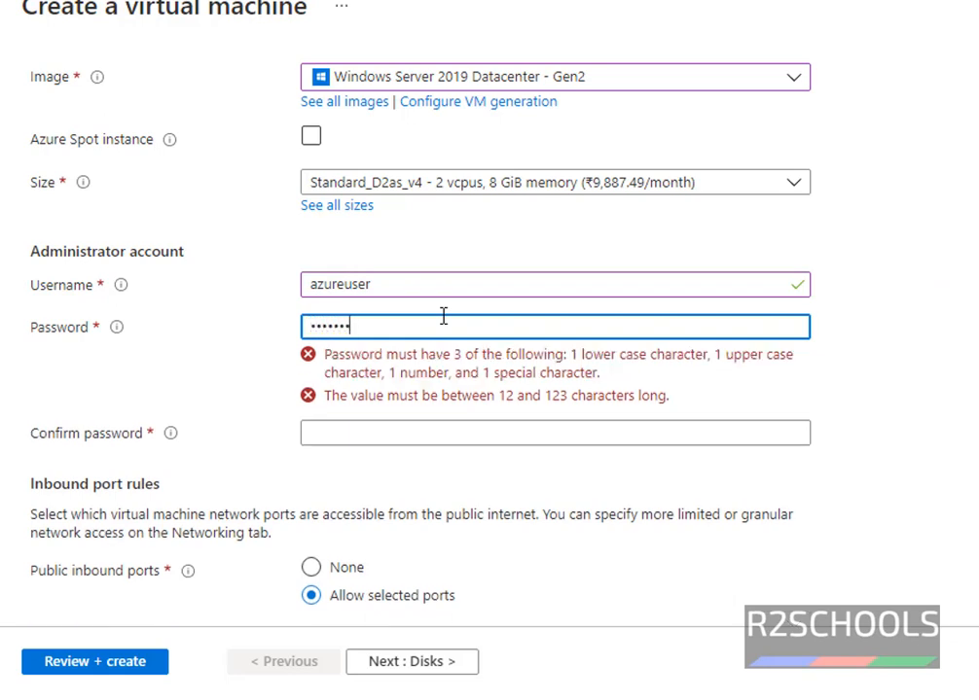
type("•••••")
key("Tab")
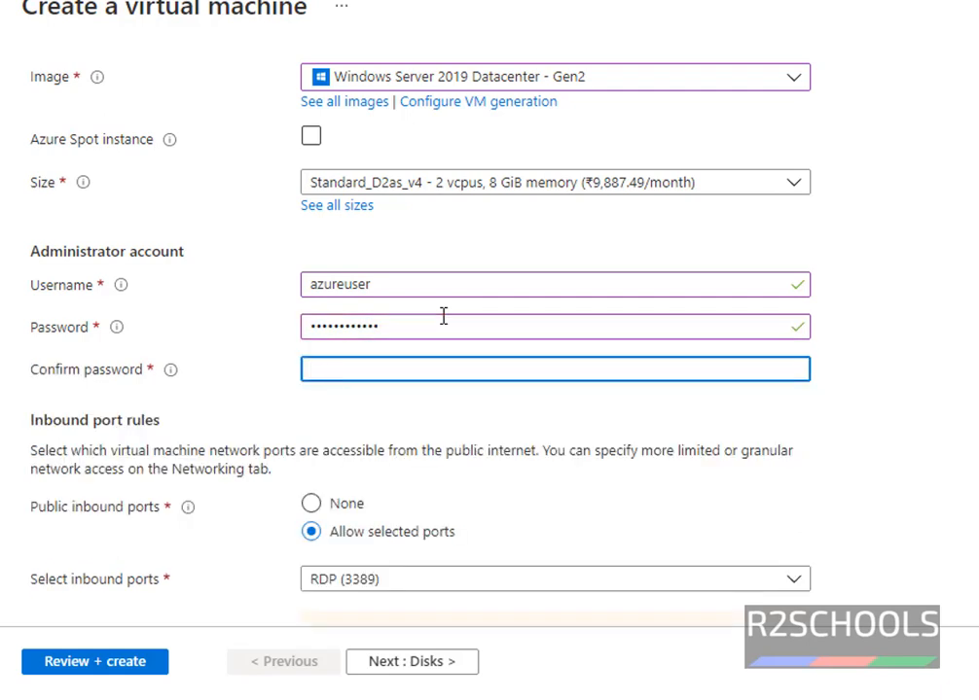
type("•••")
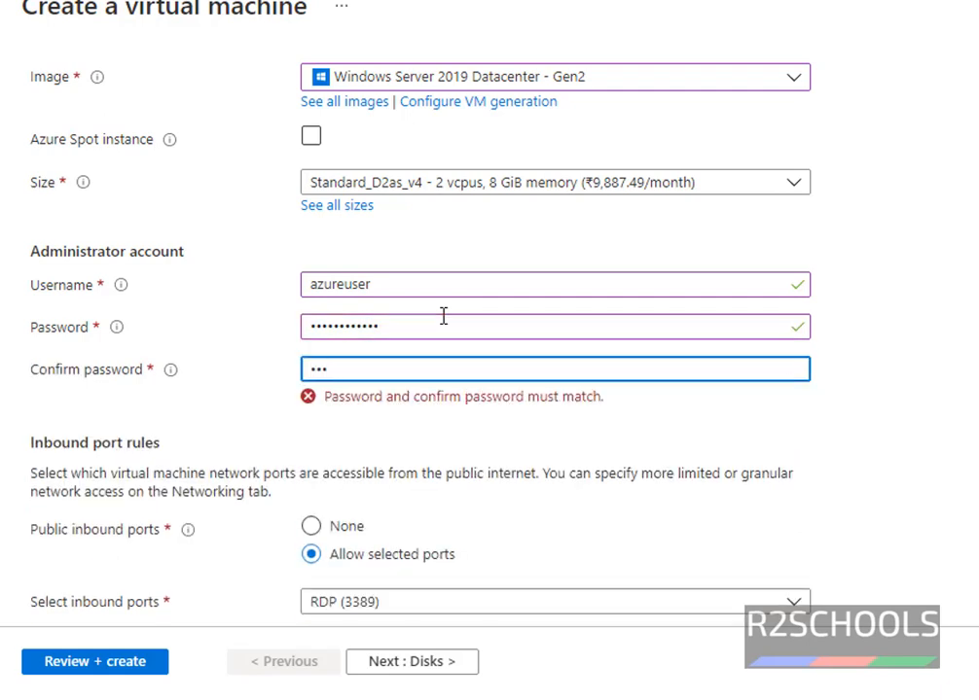
type("•••••••")
Check the inbound port rules and the selectable public ports, keeping only RDP (3389) allowed
scroll(11, 413, "down", 2)
left_click_drag(21, 312, 150, 307)
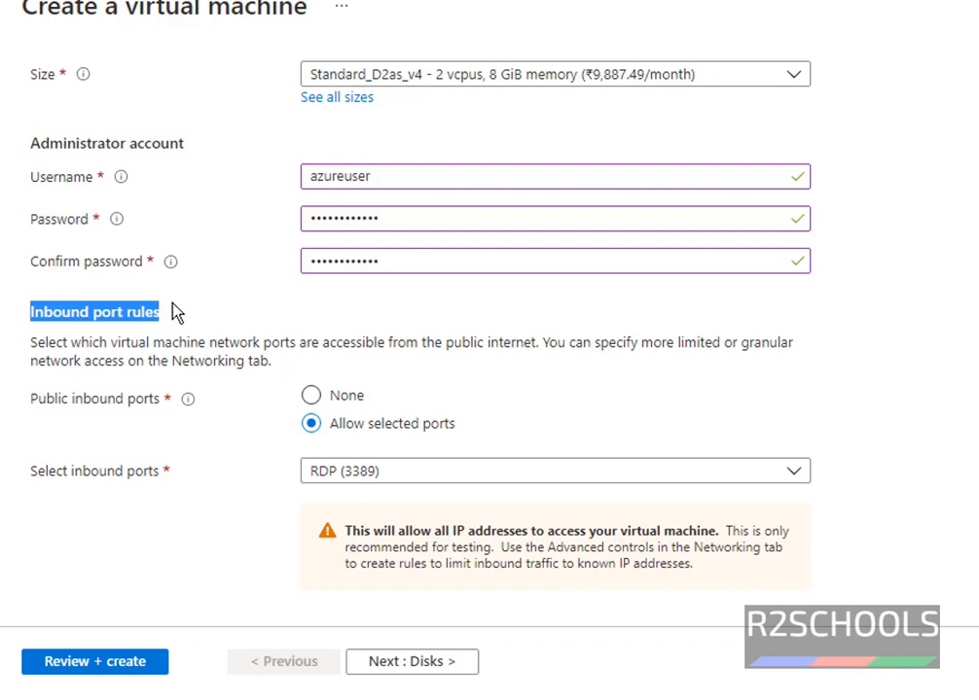
left_click_drag(32, 401, 160, 402)
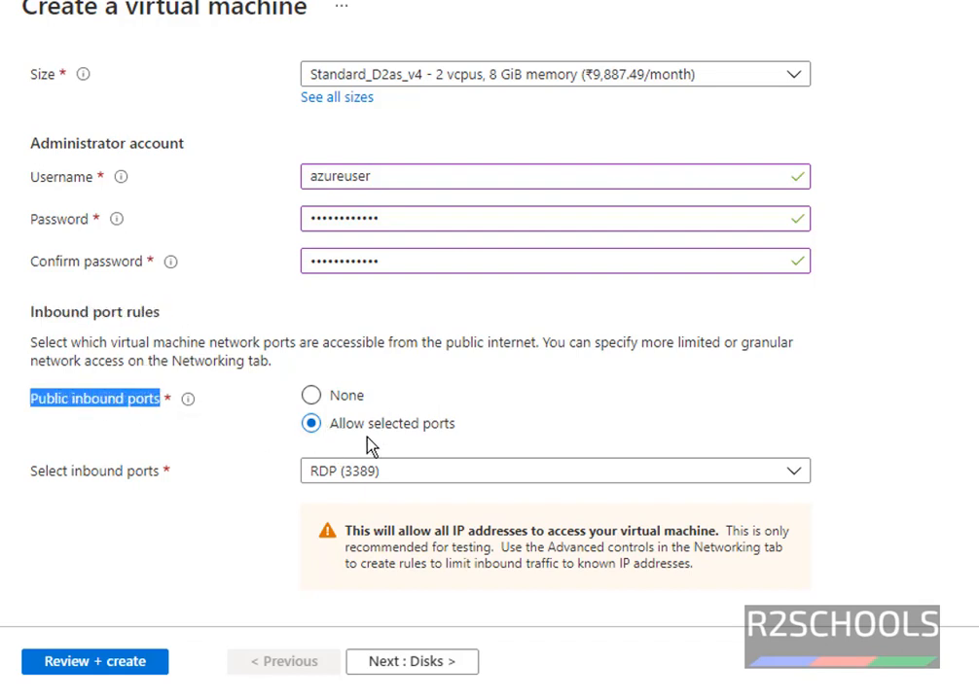
left_click(447, 473)
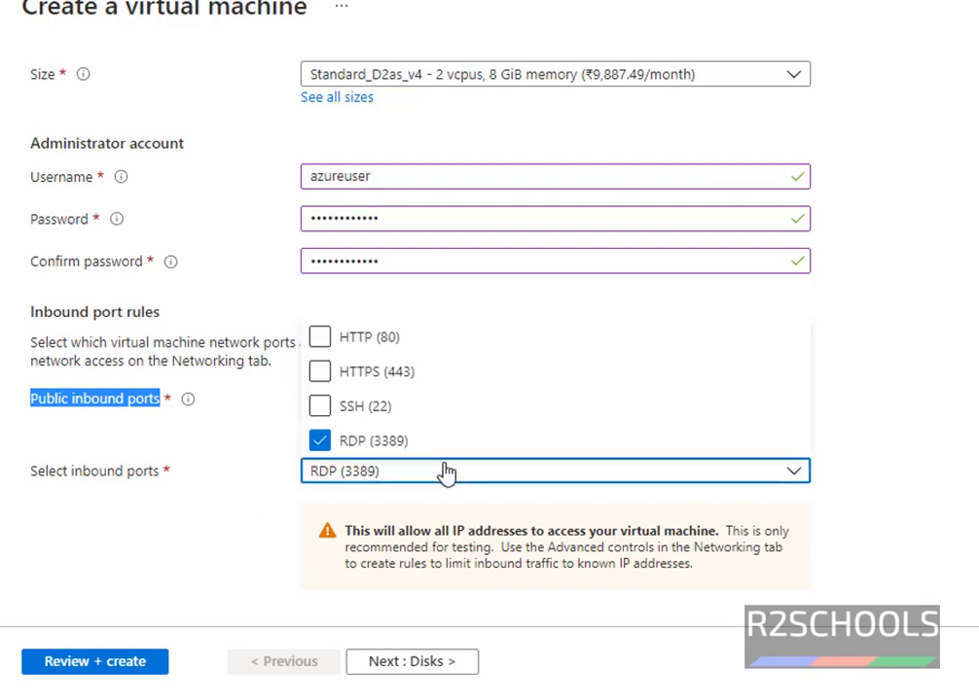
scroll(340, 521, "down", 2)
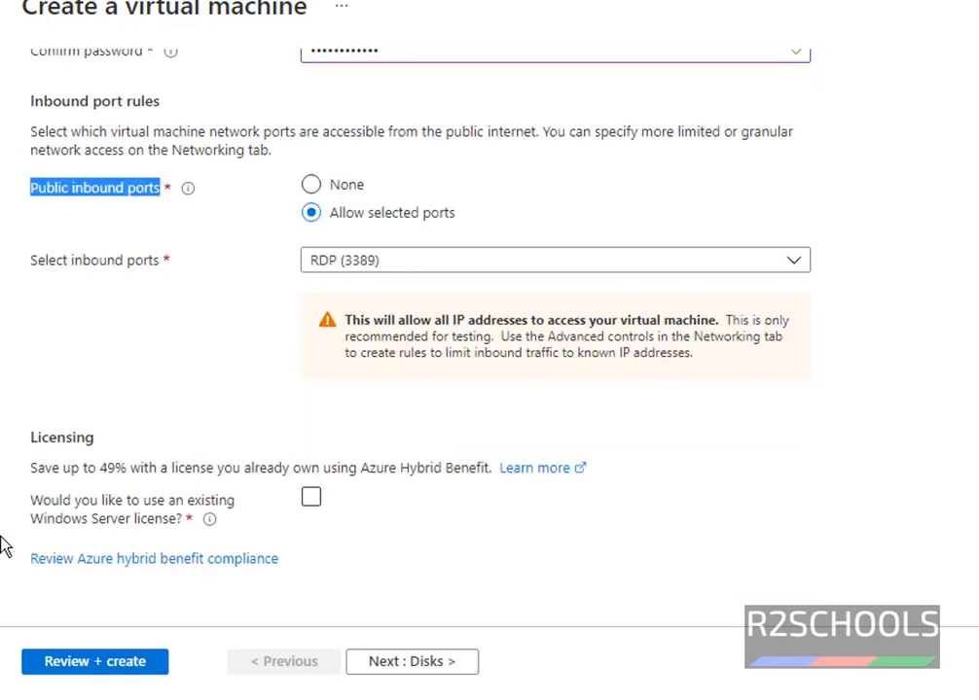
Proceed to the disk options without an existing Windows Server license and set the OS disk type to Standard SSD
left_click(311, 499)
left_click(406, 665)
left_click(417, 222)
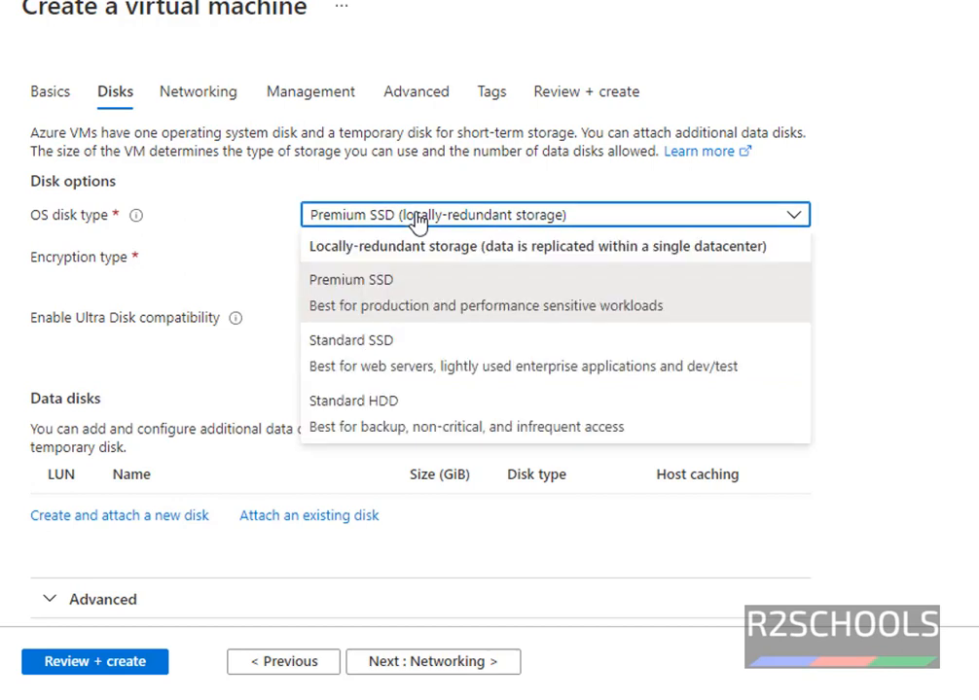
left_click(370, 357)
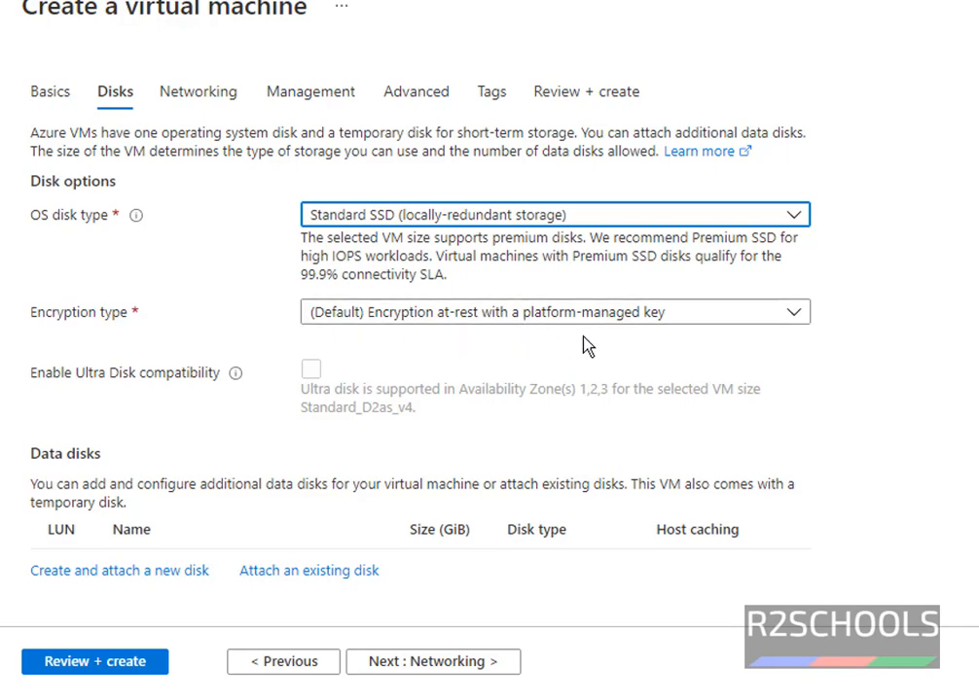
Start creating a new data disk, keeping the name WinServer2019_DataDisk_0 and the source type None (empty disk)
scroll(652, 350, "down", 1)
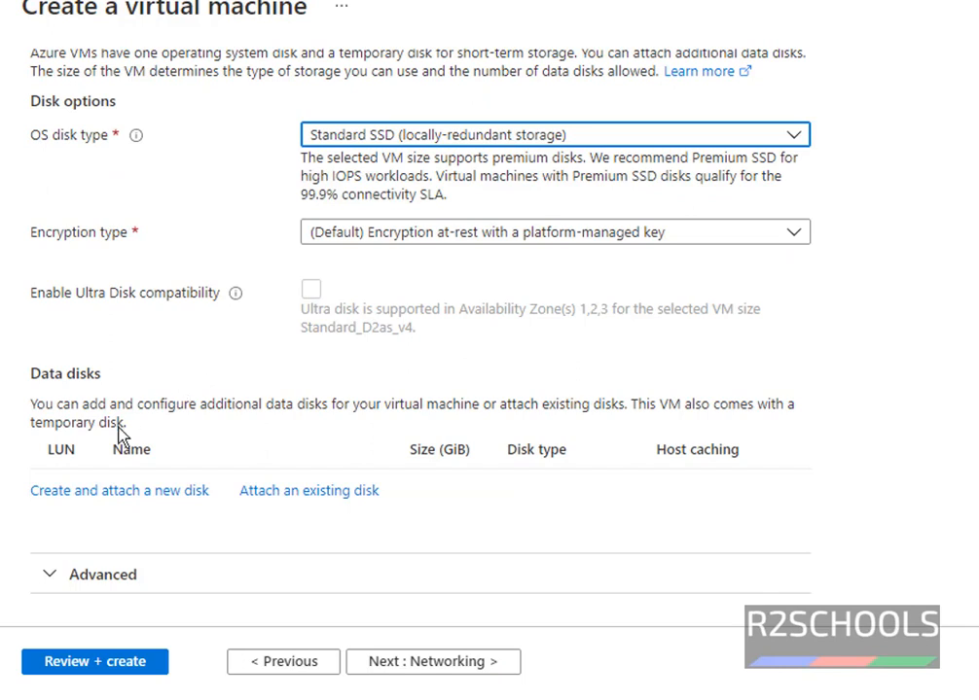
left_click(96, 505)
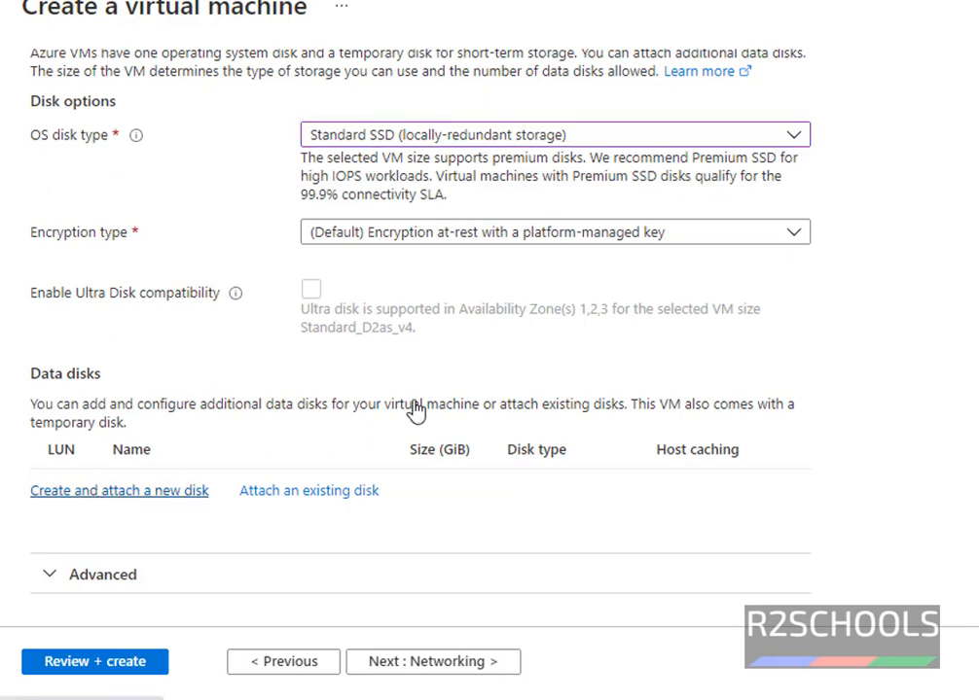
left_click_drag(424, 142, 250, 140)
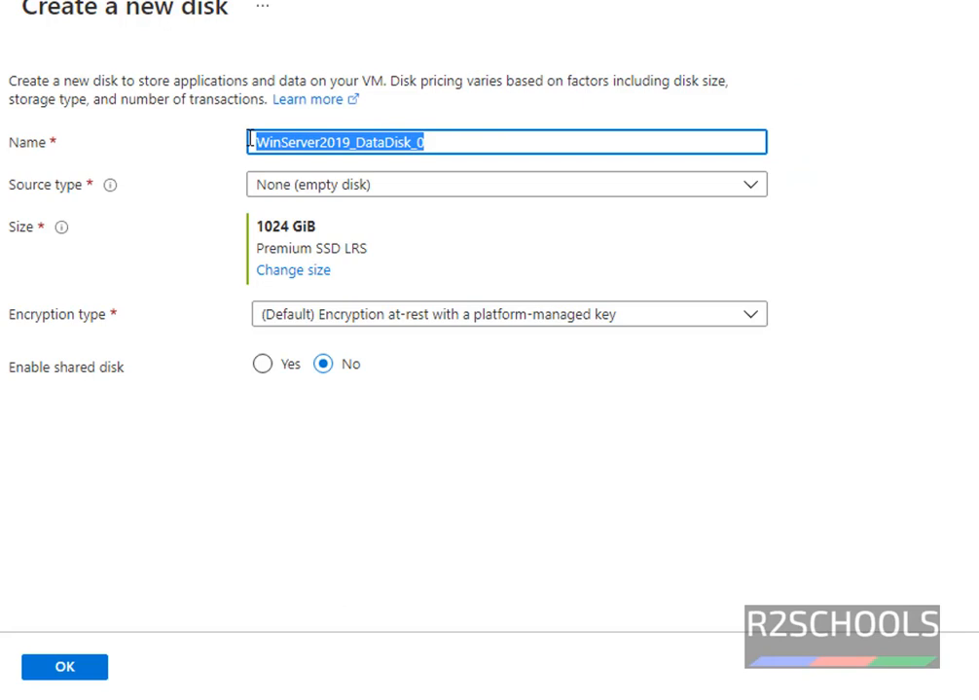
left_click(634, 212)
left_click(637, 200)
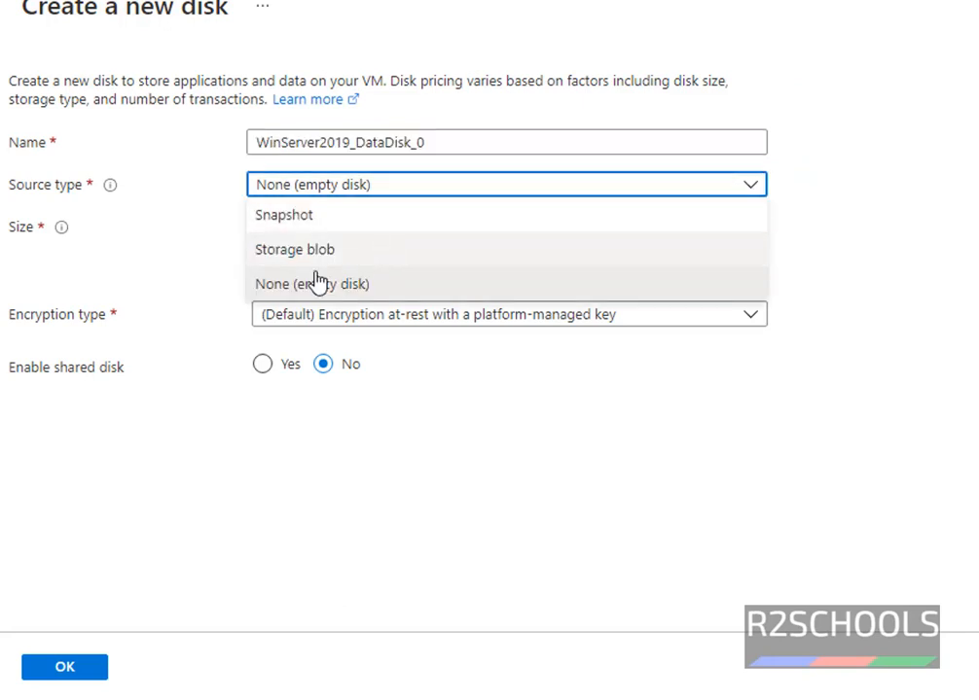
left_click(190, 434)
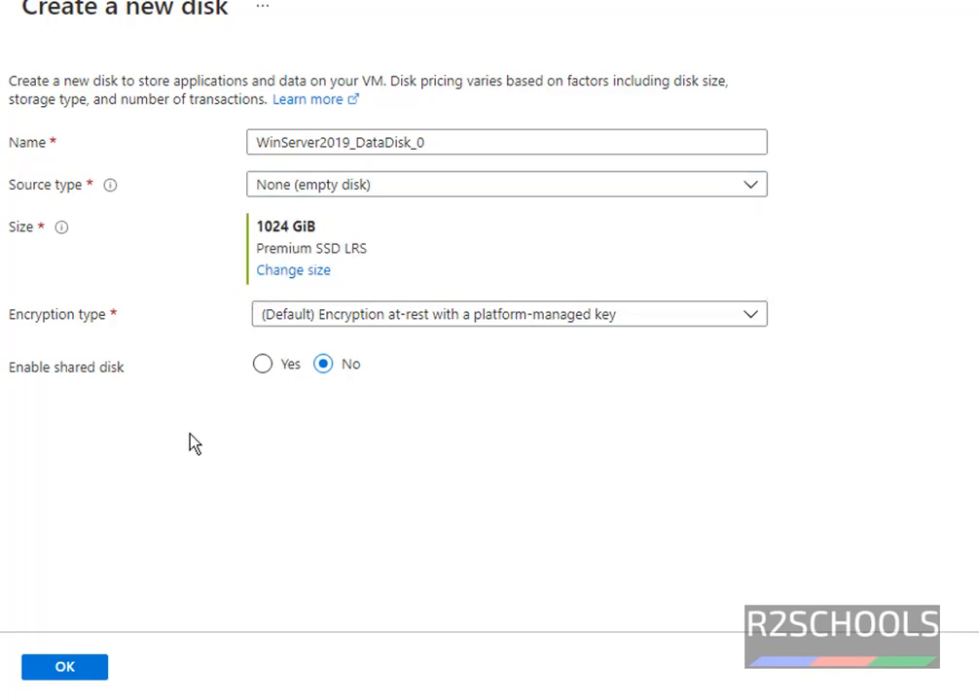
Set the new data disk's size to 256 GiB Premium SSD and attach it to the virtual machine
left_click(288, 272)
left_click(85, 423)
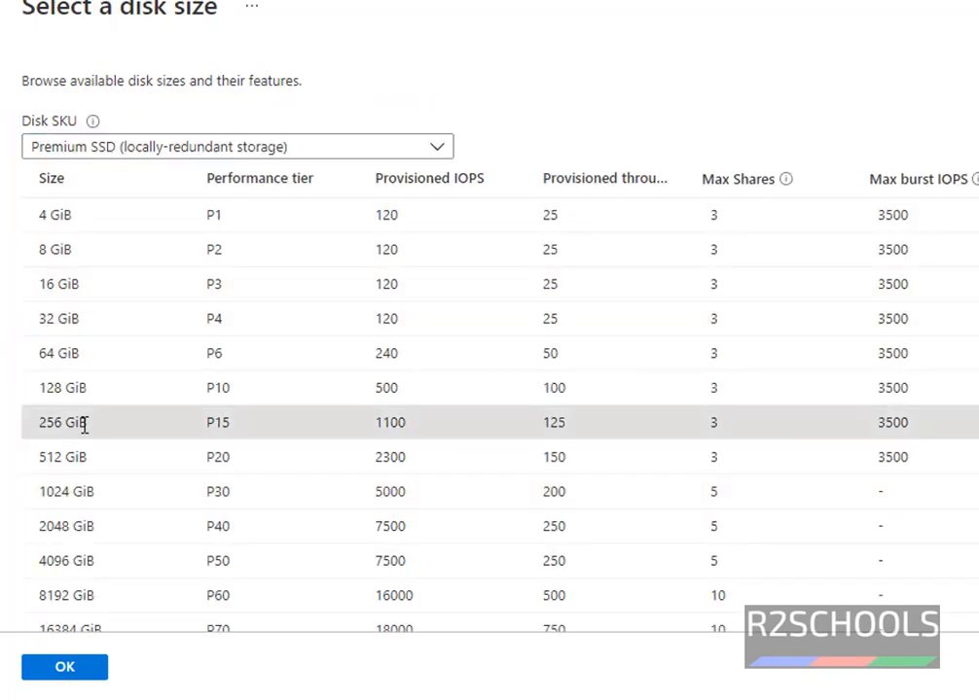
left_click(64, 675)
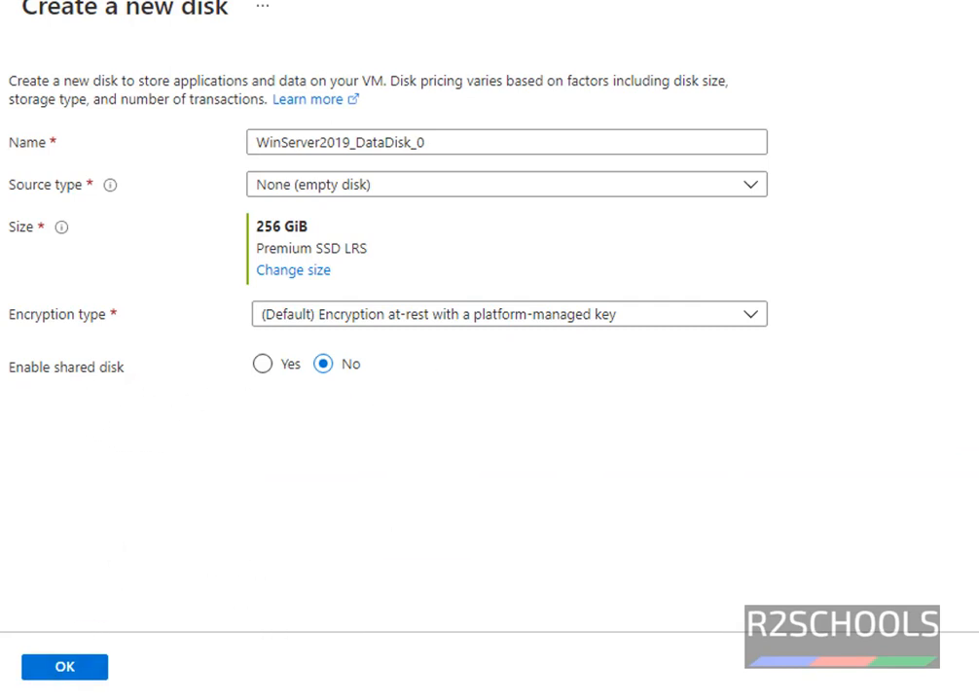
left_click(66, 671)
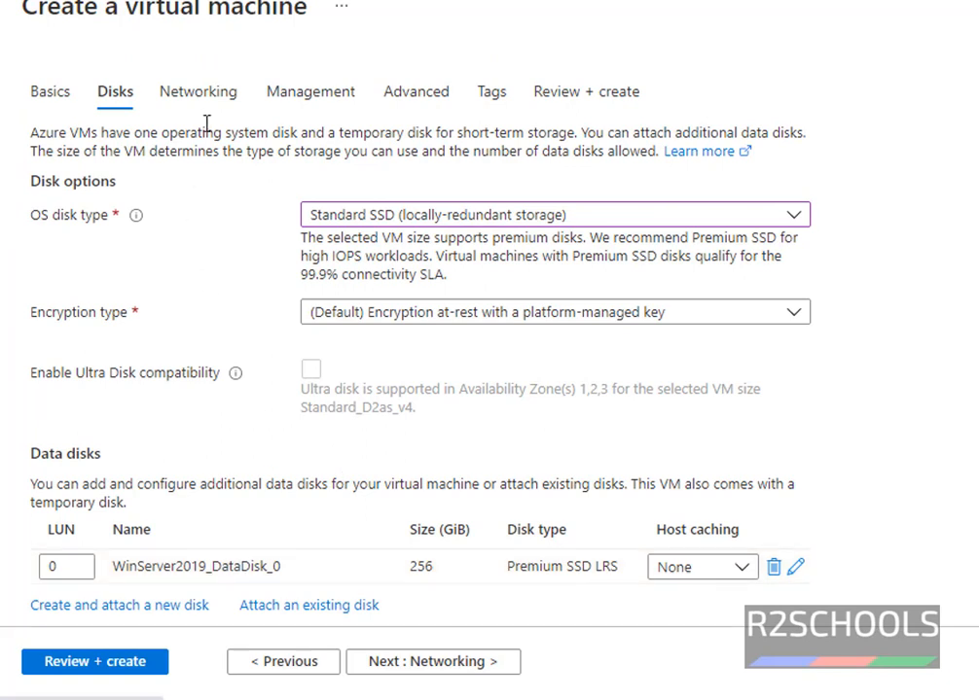
Review the network interface settings and the options for a new public IP address, leaving the defaults in place
left_click(214, 97)
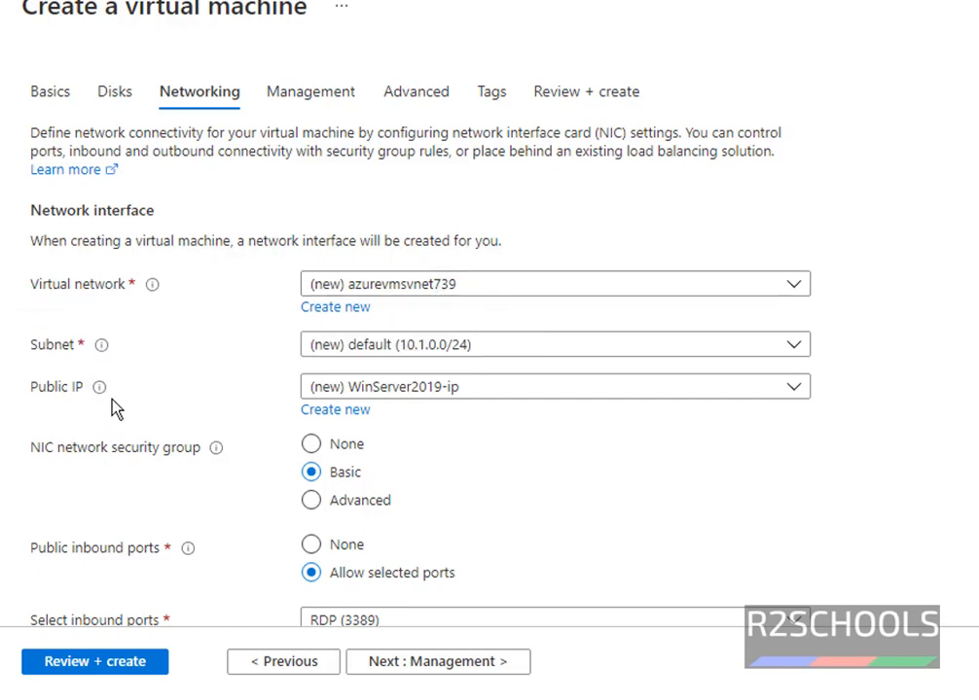
left_click(355, 411)
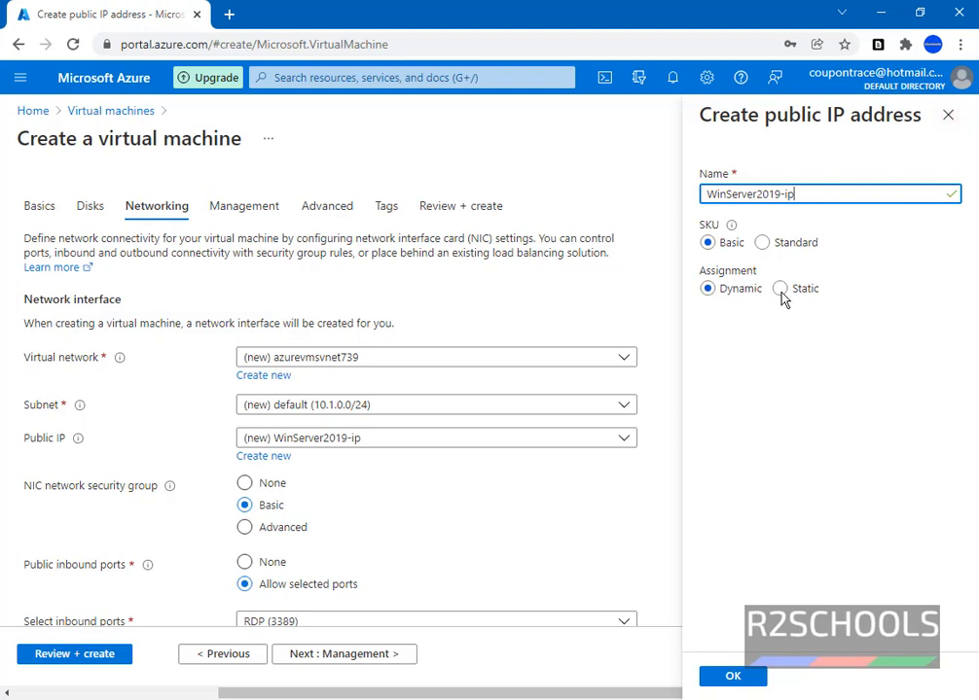
left_click(947, 115)
scroll(411, 502, "down", 3)
scroll(410, 502, "up", 3)
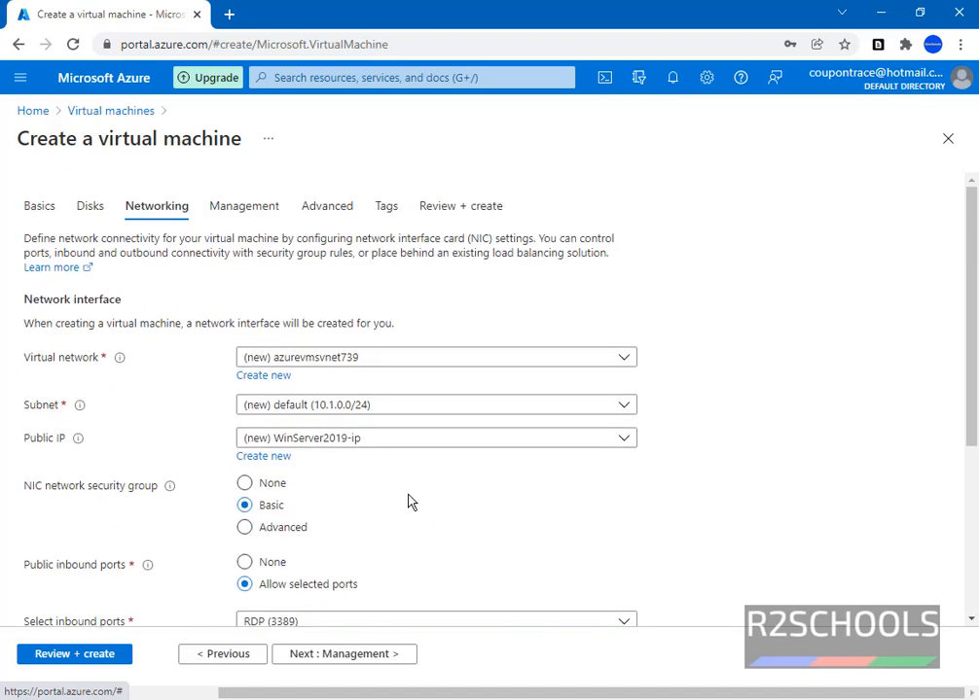
Review the management settings, briefly enabling auto-shutdown to see its options and turning it off again
left_click(230, 209)
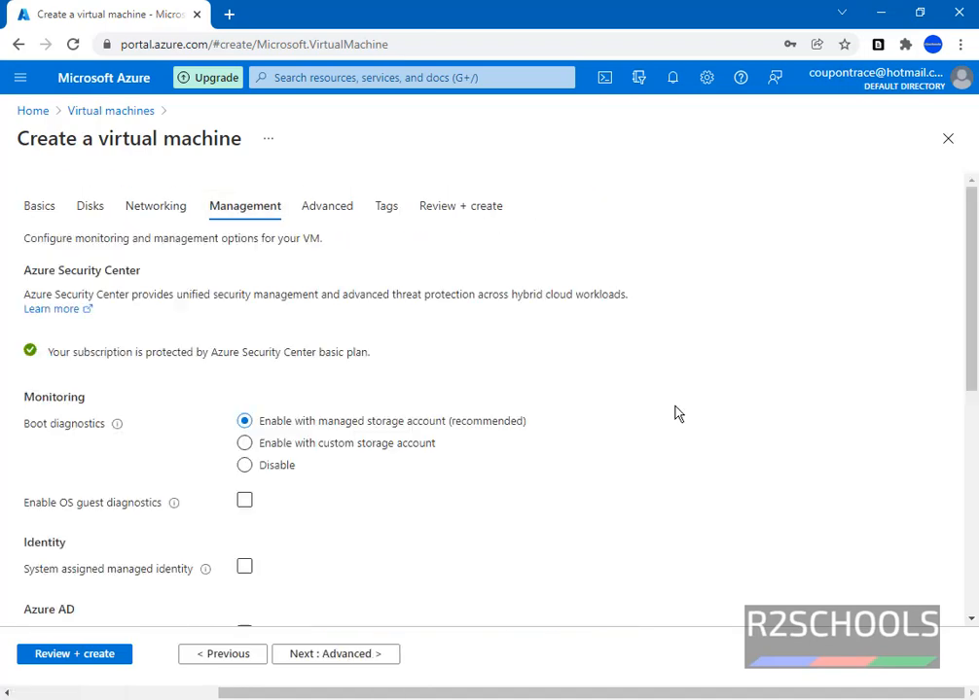
scroll(677, 412, "down", 4)
scroll(677, 414, "up", 4)
scroll(677, 413, "down", 3)
double_click(29, 401)
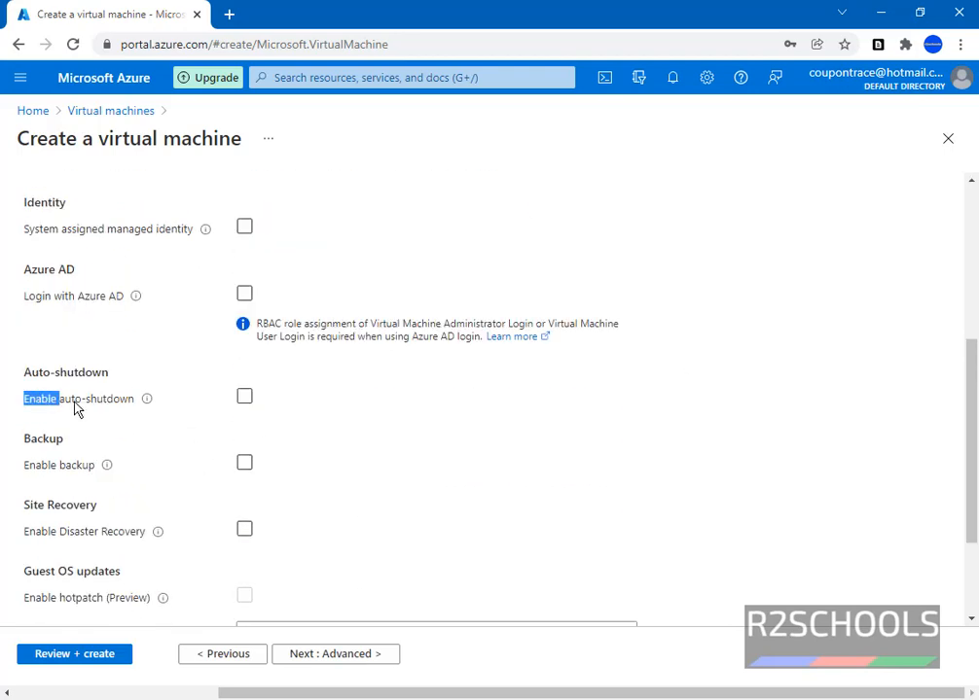
left_click_drag(77, 408, 142, 414)
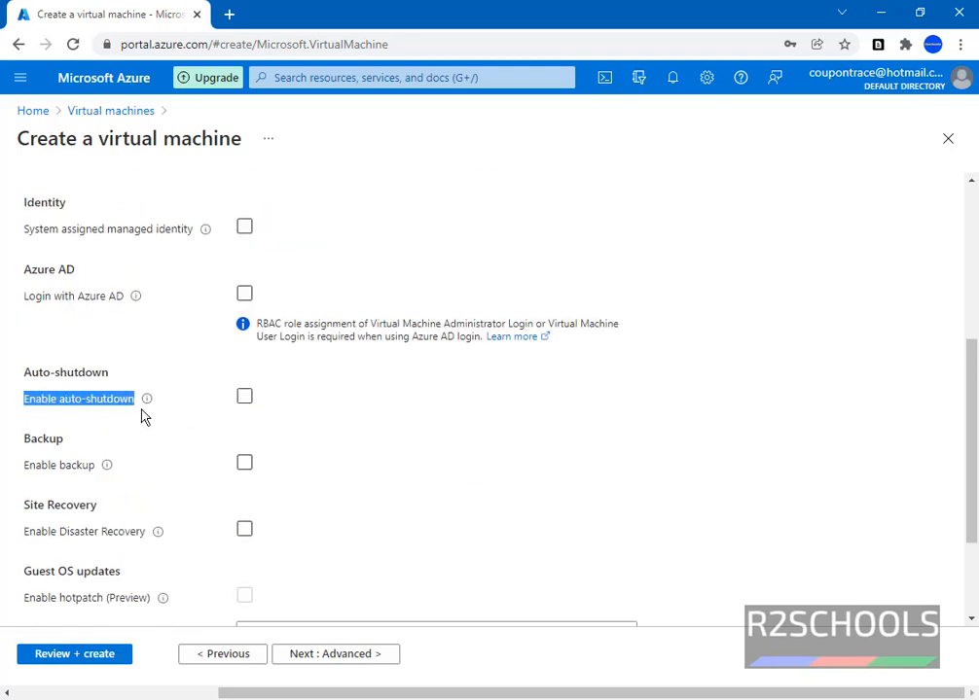
left_click(246, 399)
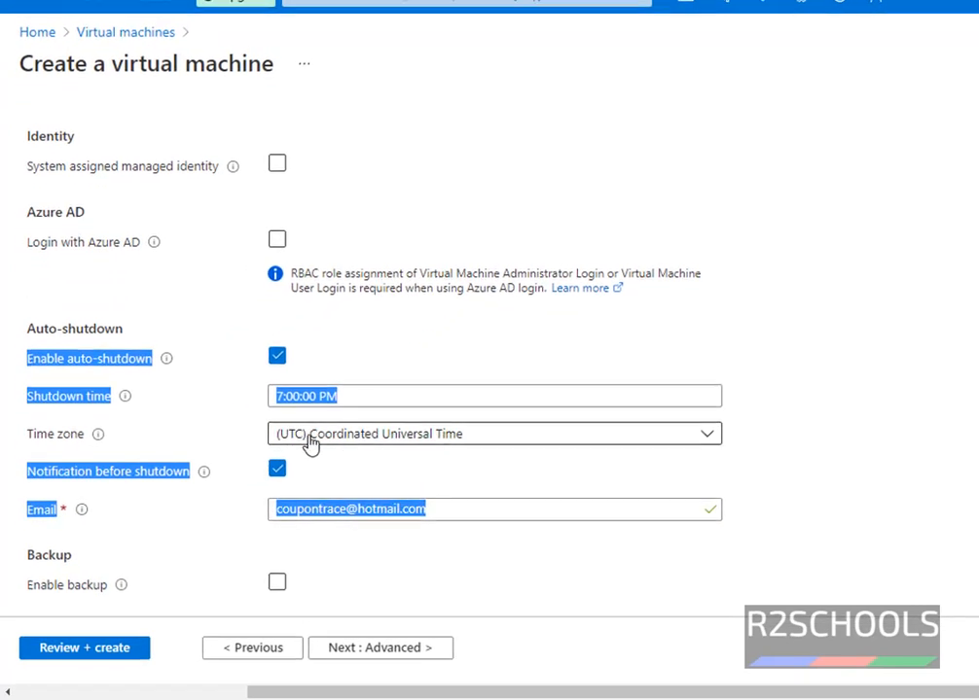
left_click(280, 360)
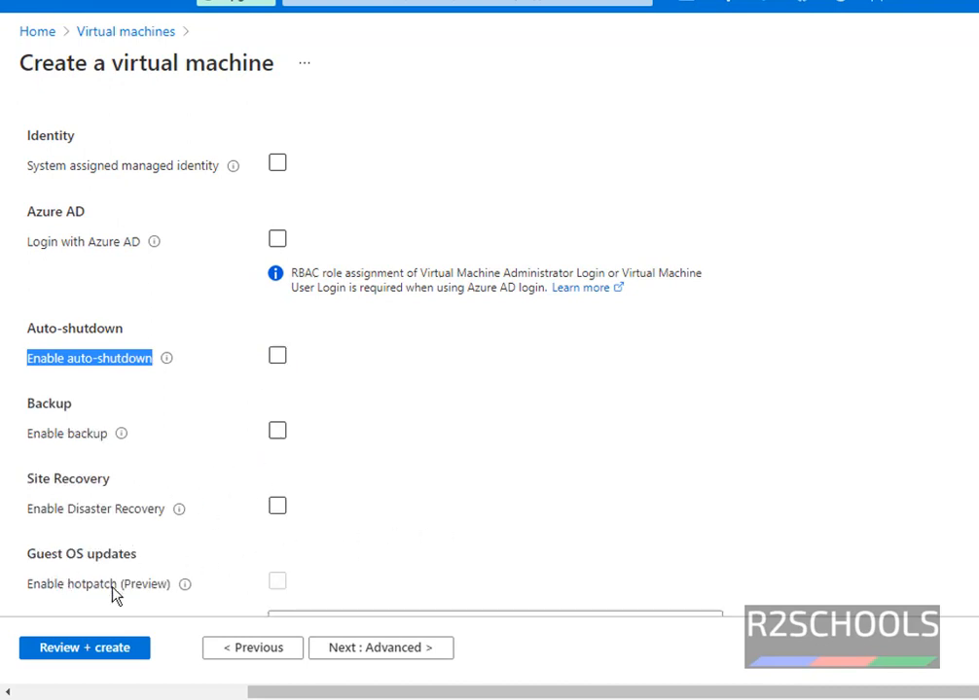
Set the guest OS patch orchestration option to Manual updates
scroll(105, 601, "down", 2)
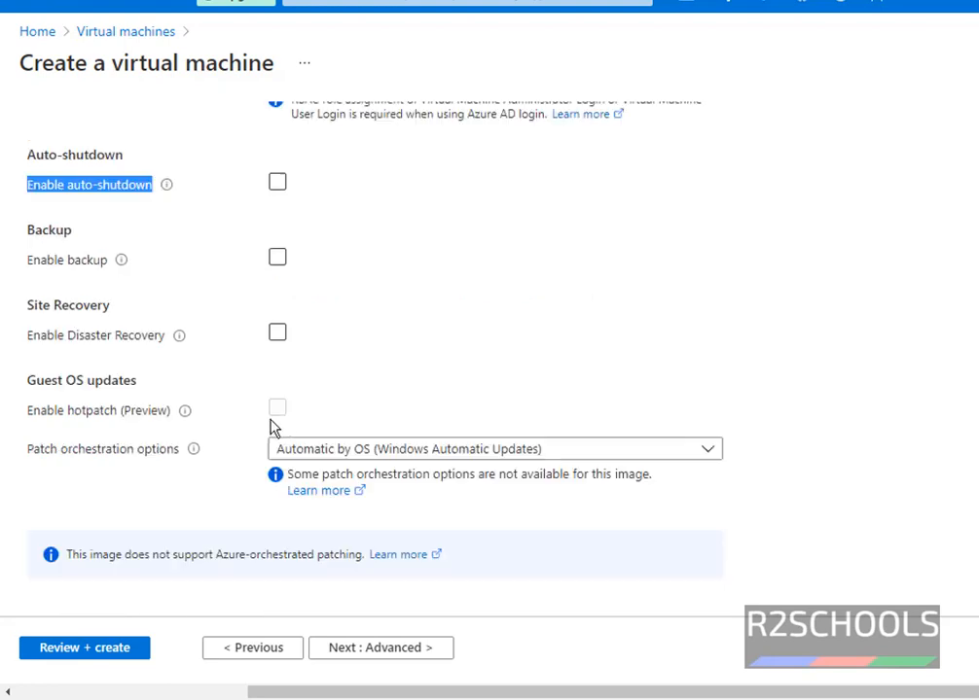
left_click(292, 449)
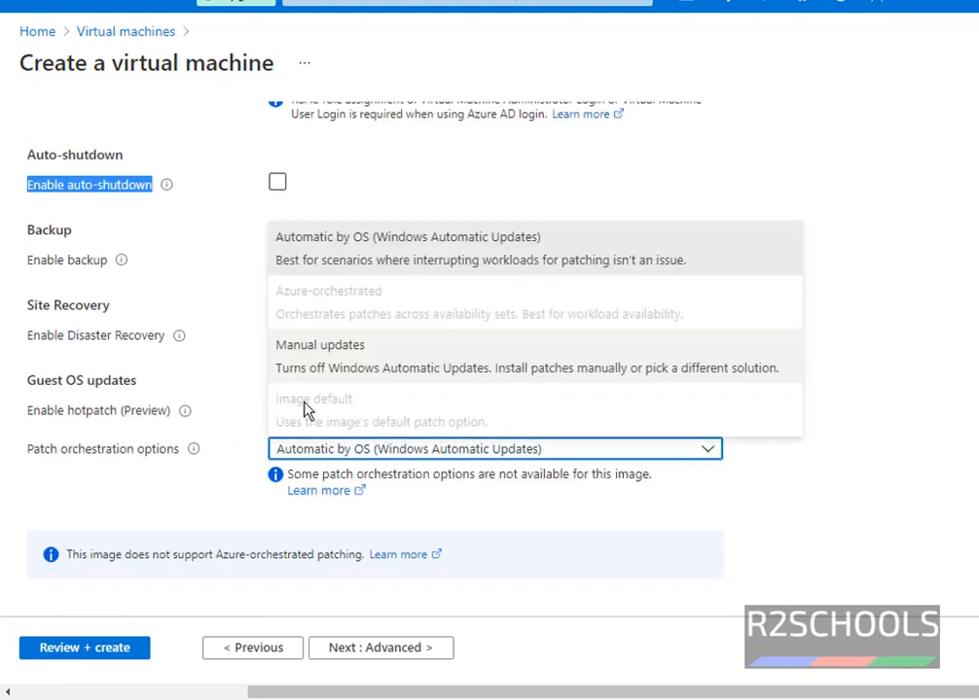
left_click(45, 471)
left_click(373, 454)
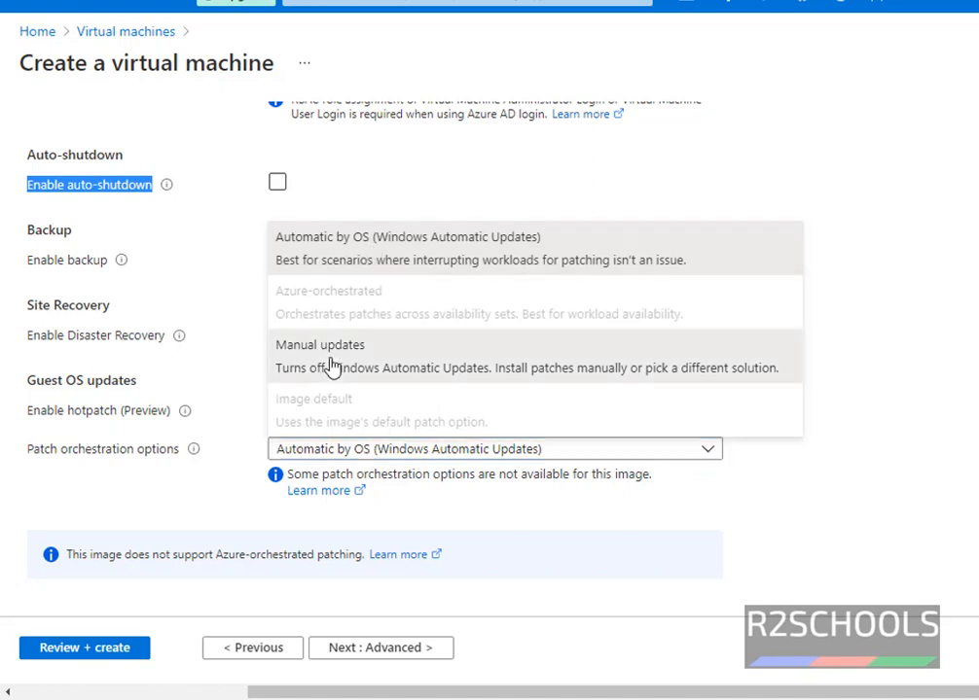
left_click(331, 365)
Look through the advanced settings for extensions, custom data, host and placement groups without changing anything
scroll(340, 341, "up", 10)
left_click(379, 139)
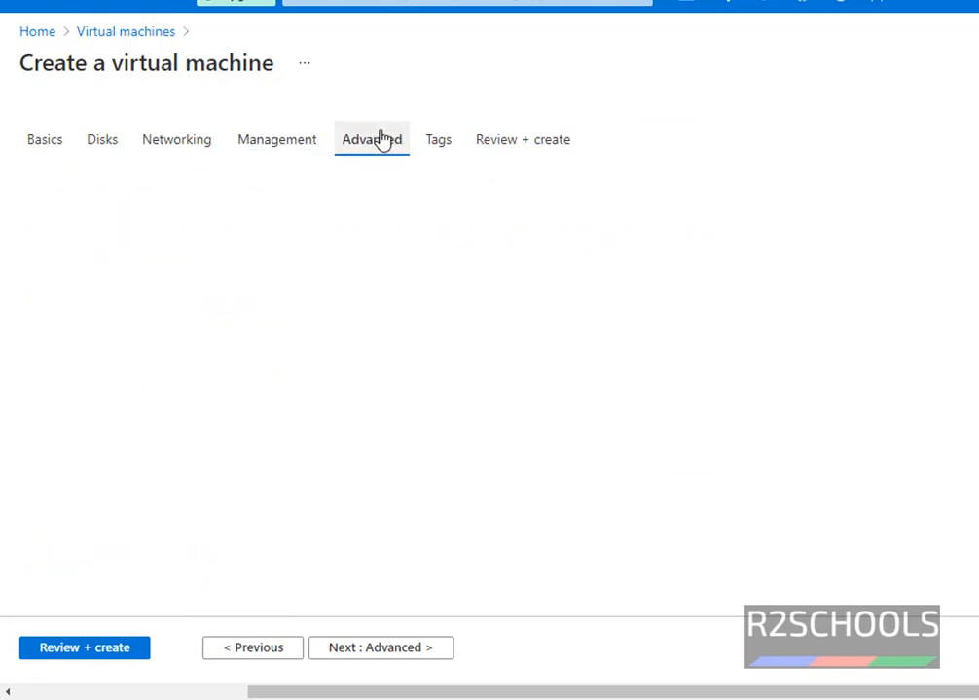
scroll(477, 339, "down", 7)
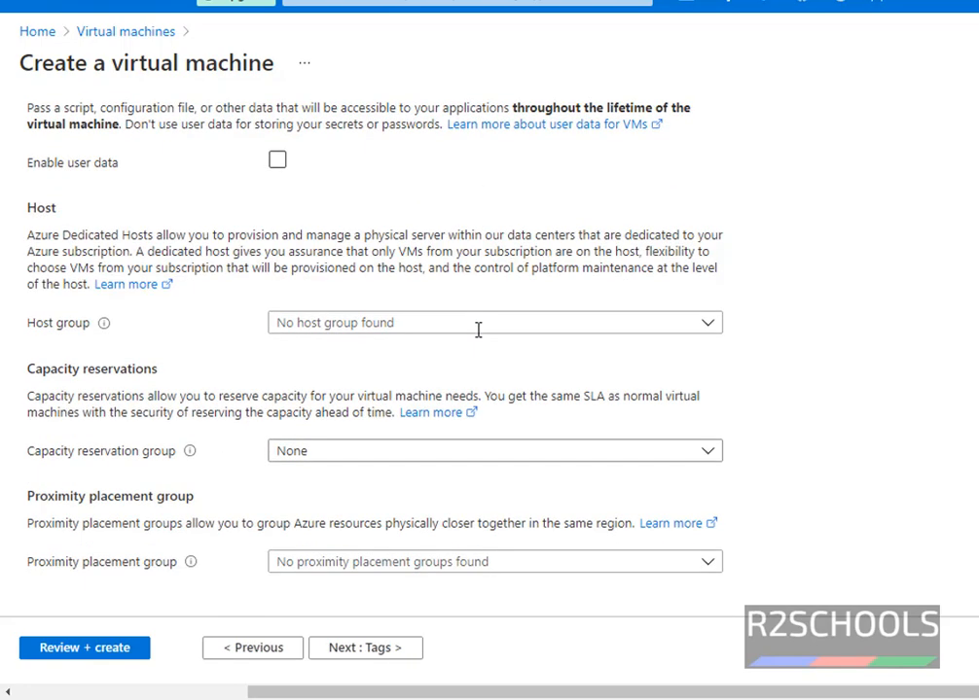
scroll(478, 330, "up", 7)
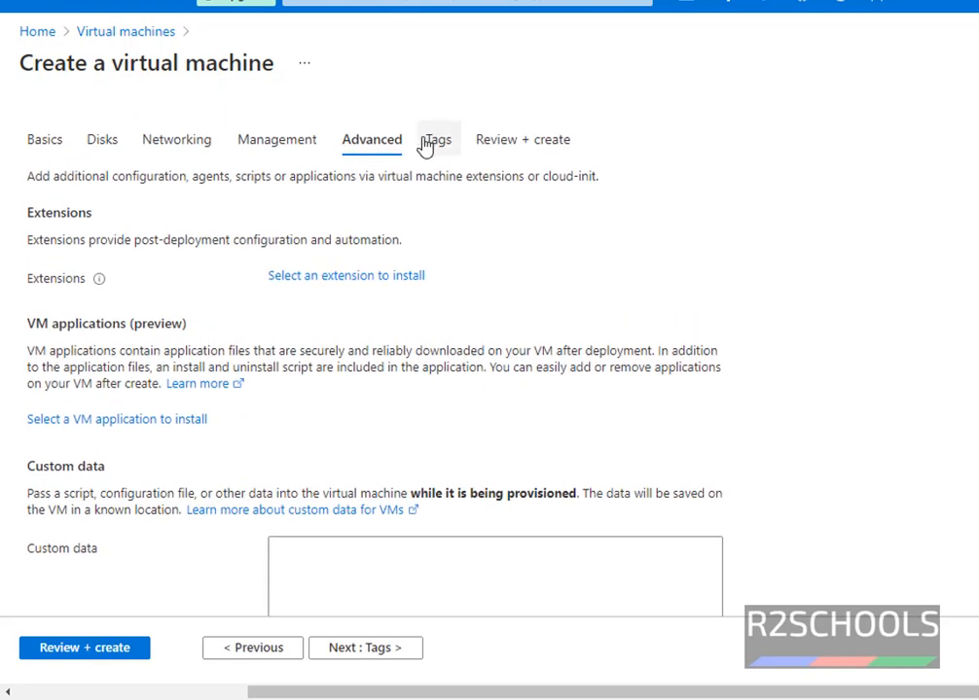
Skip adding tags, validate the virtual machine configuration and review its summary
left_click(439, 142)
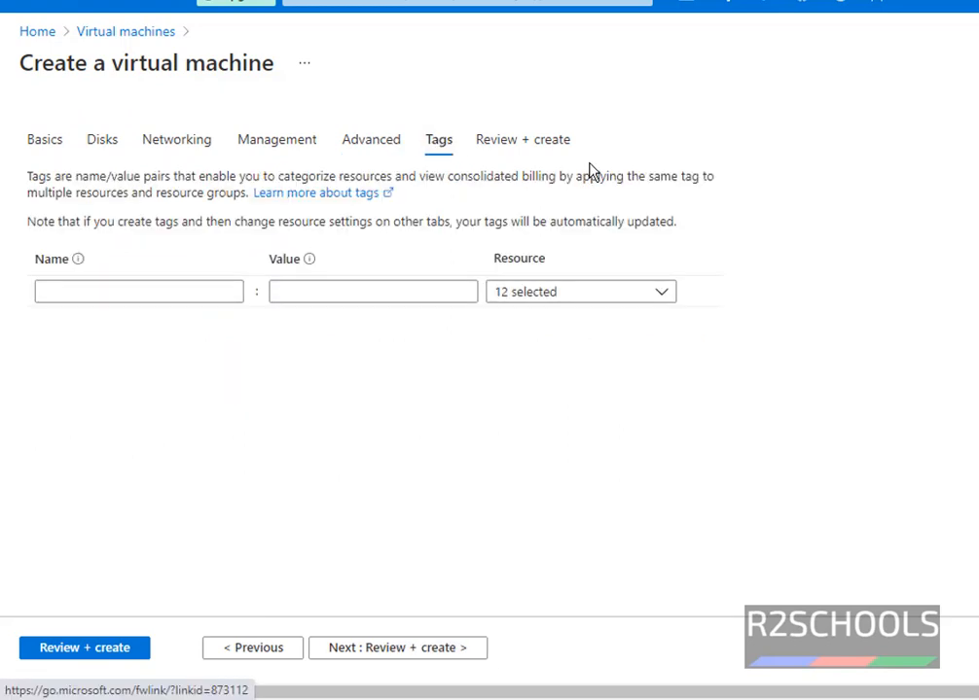
left_click(515, 144)
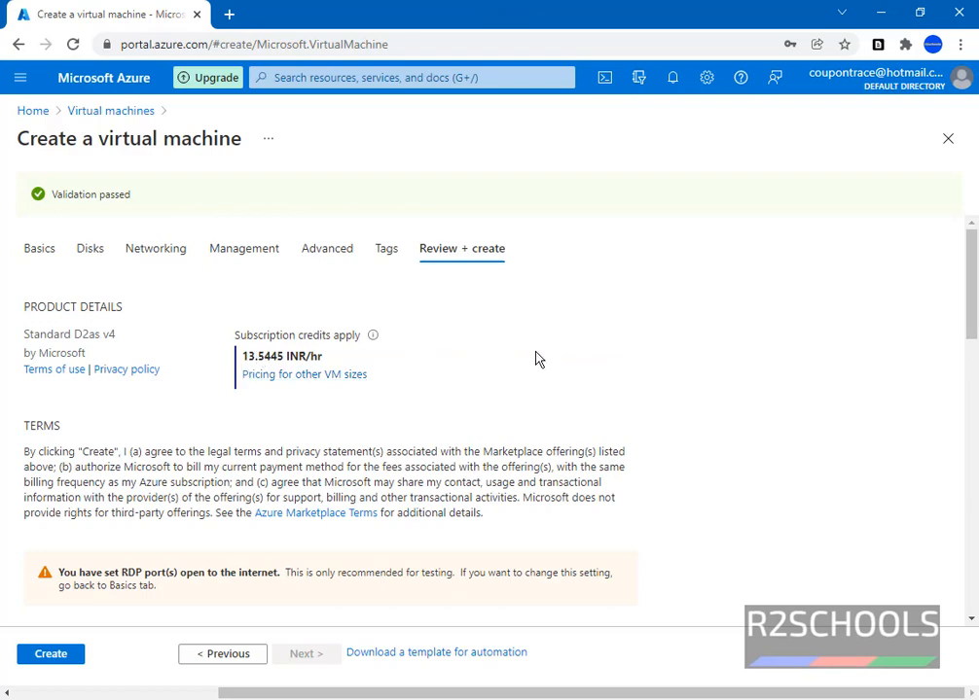
scroll(549, 348, "down", 5)
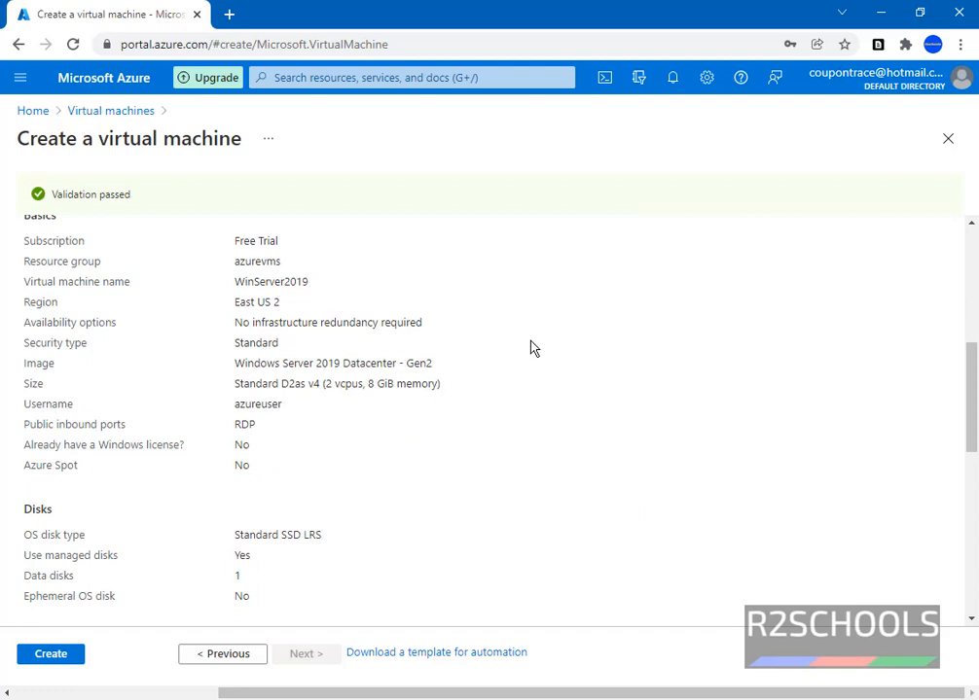
Finish reviewing the configuration summary and create the WinServer2019 virtual machine
scroll(532, 349, "down", 5)
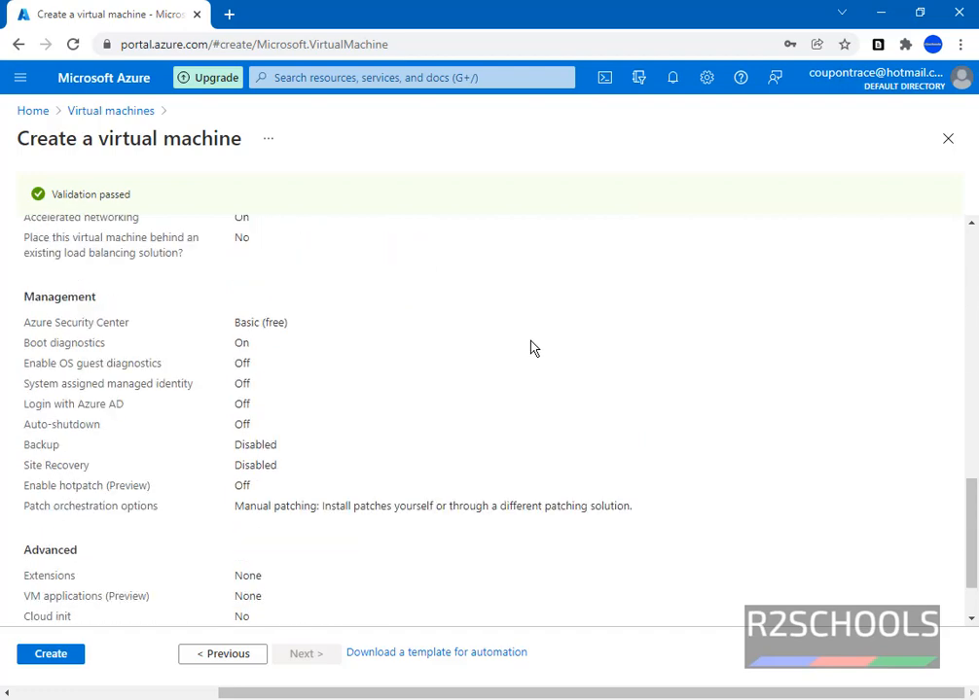
scroll(532, 349, "down", 2)
scroll(533, 349, "up", 12)
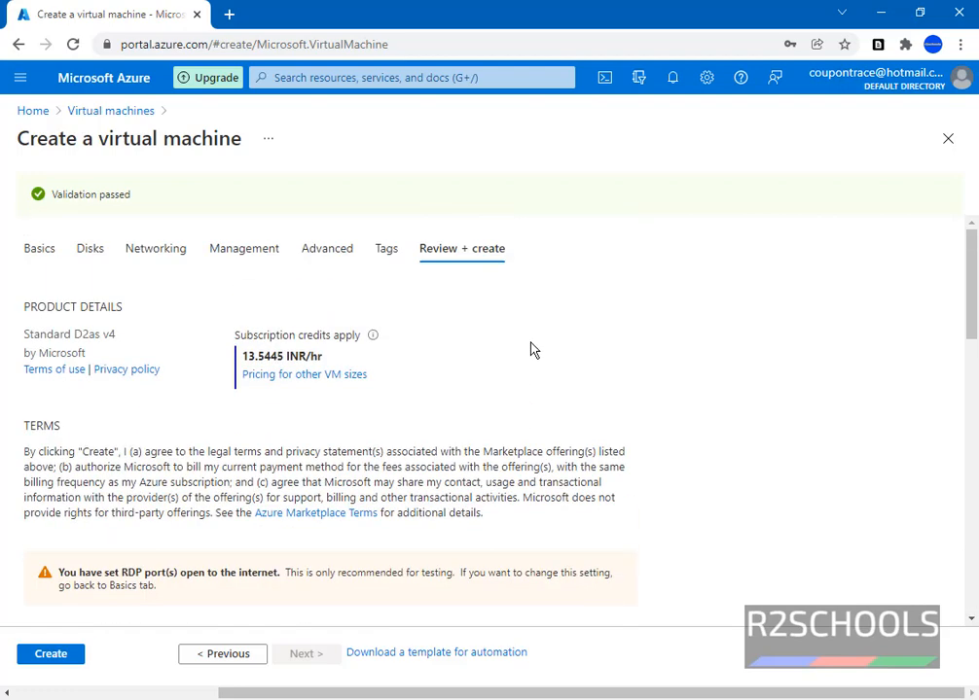
left_click(49, 657)
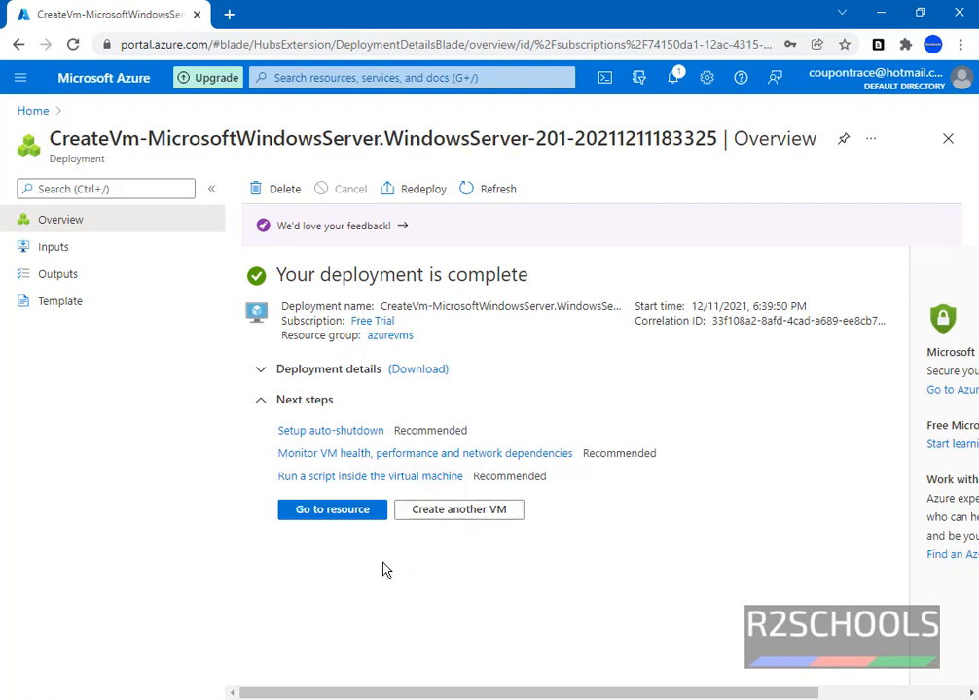
Open the deployed WinServer2019 resource and examine its essentials, operating system, networking, size and disk properties
left_click(340, 526)
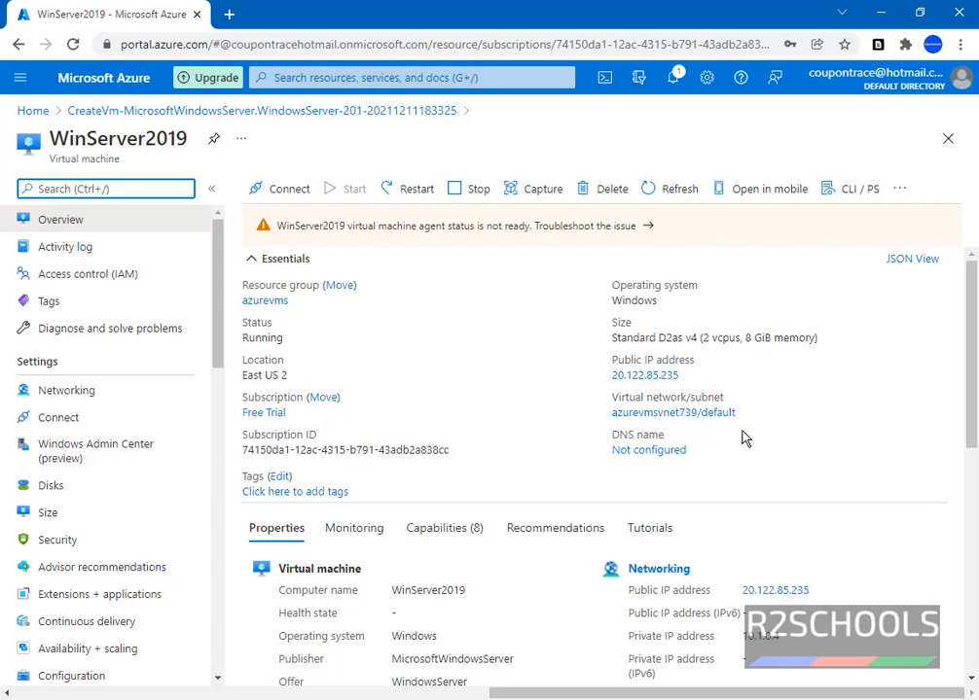
scroll(400, 428, "down", 2)
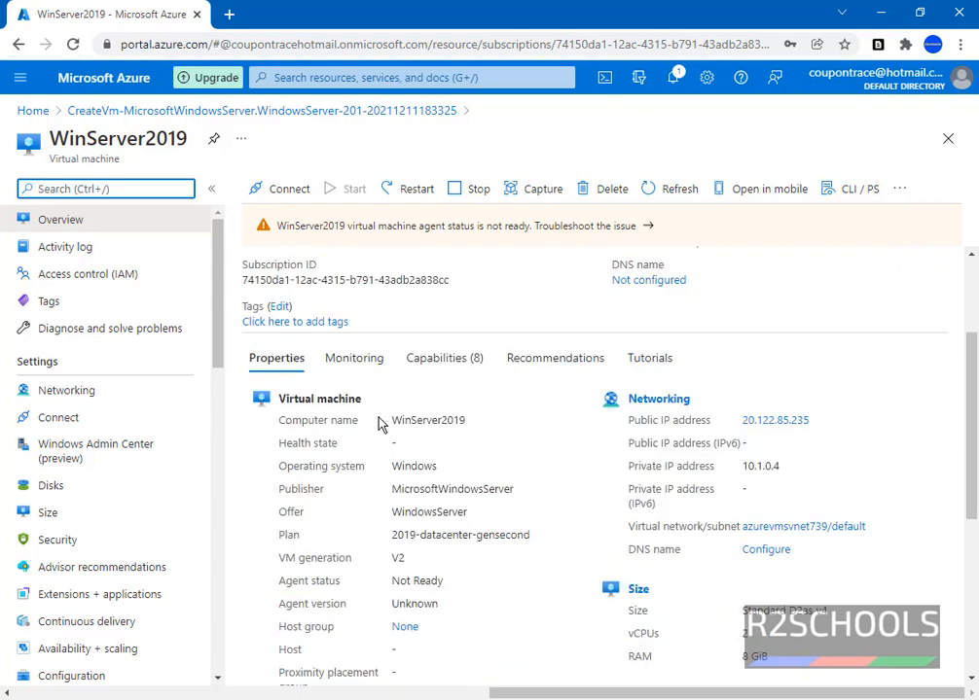
left_click_drag(393, 420, 490, 430)
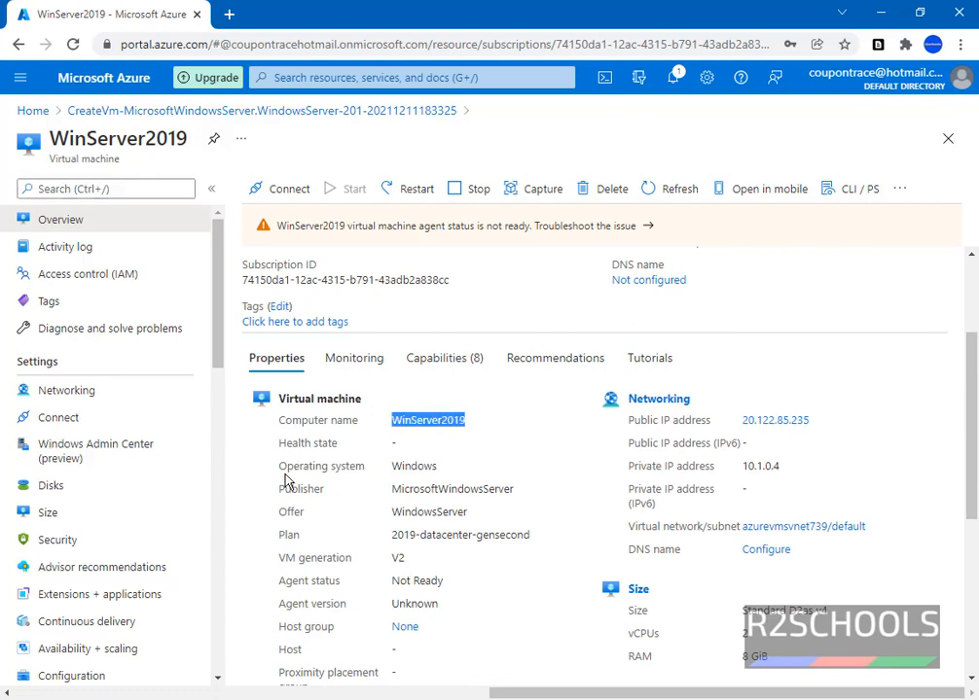
left_click_drag(288, 467, 403, 487)
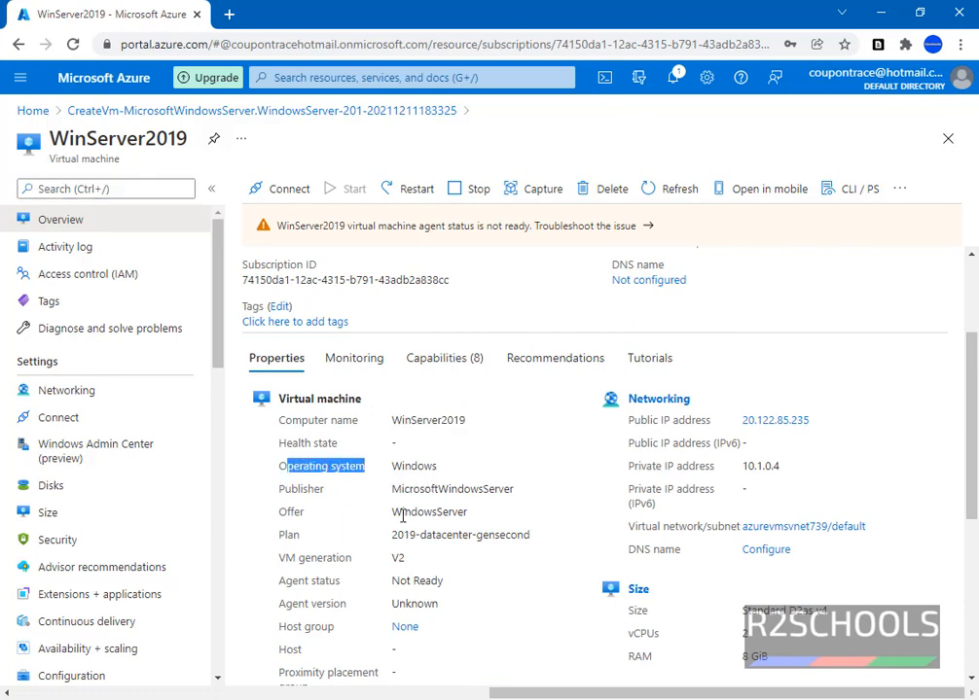
scroll(505, 518, "down", 4)
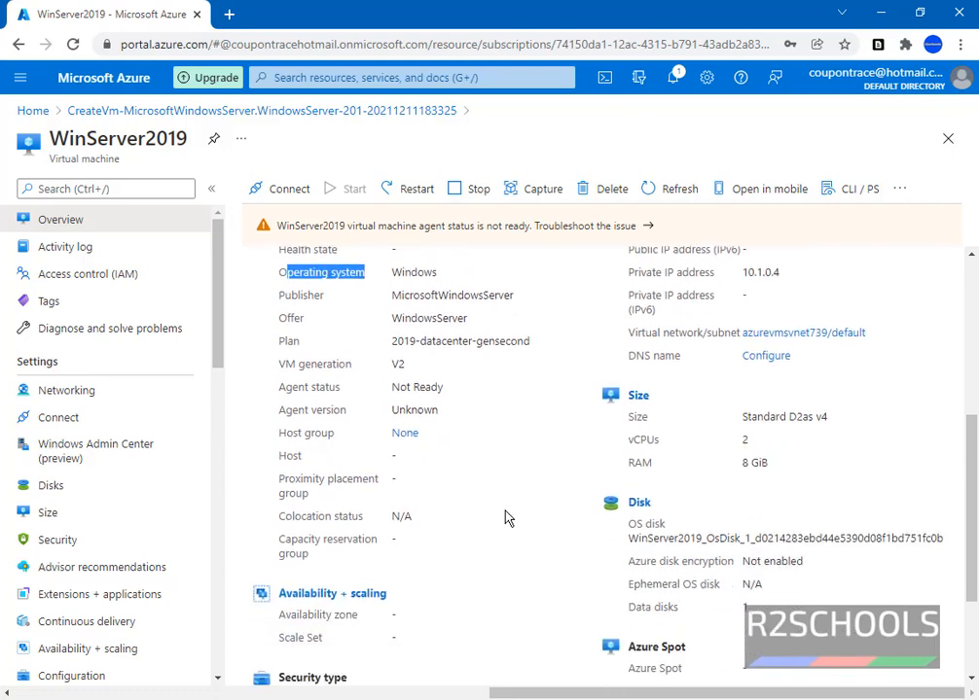
scroll(504, 520, "up", 5)
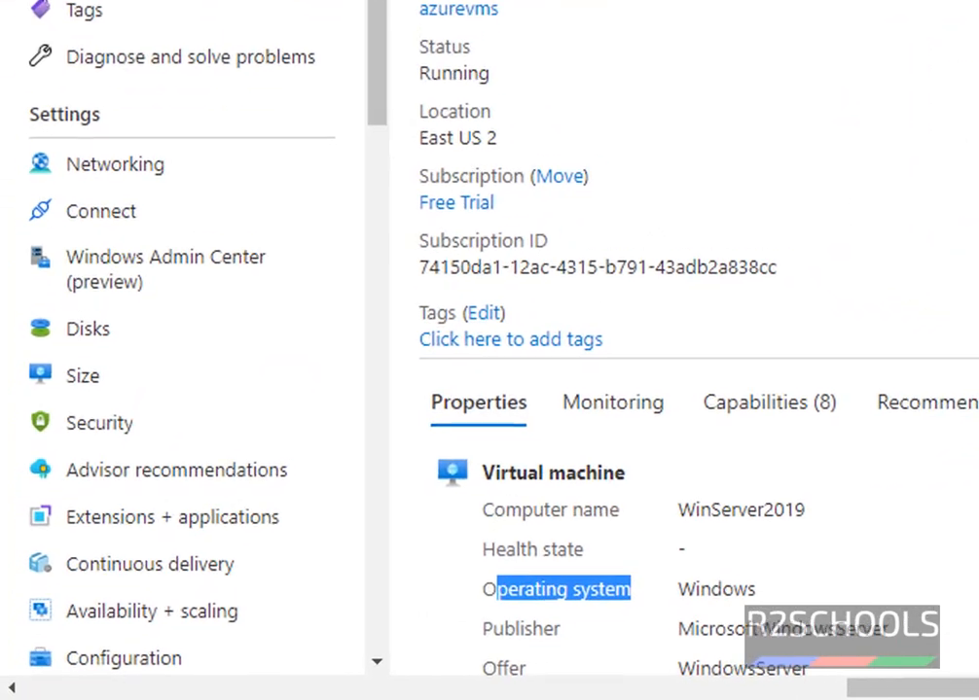
Open Remote Desktop Connection (mstsc) and start a connection to the virtual machine's copied public IP address, 20.122.85.235
key("super+r")
key("Return")
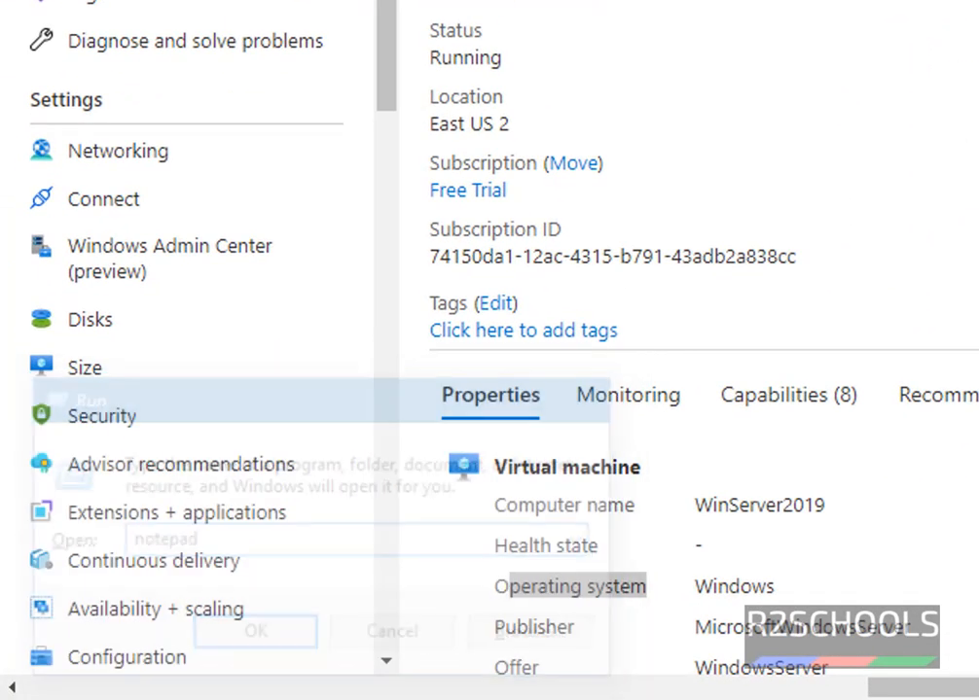
key("super+r")
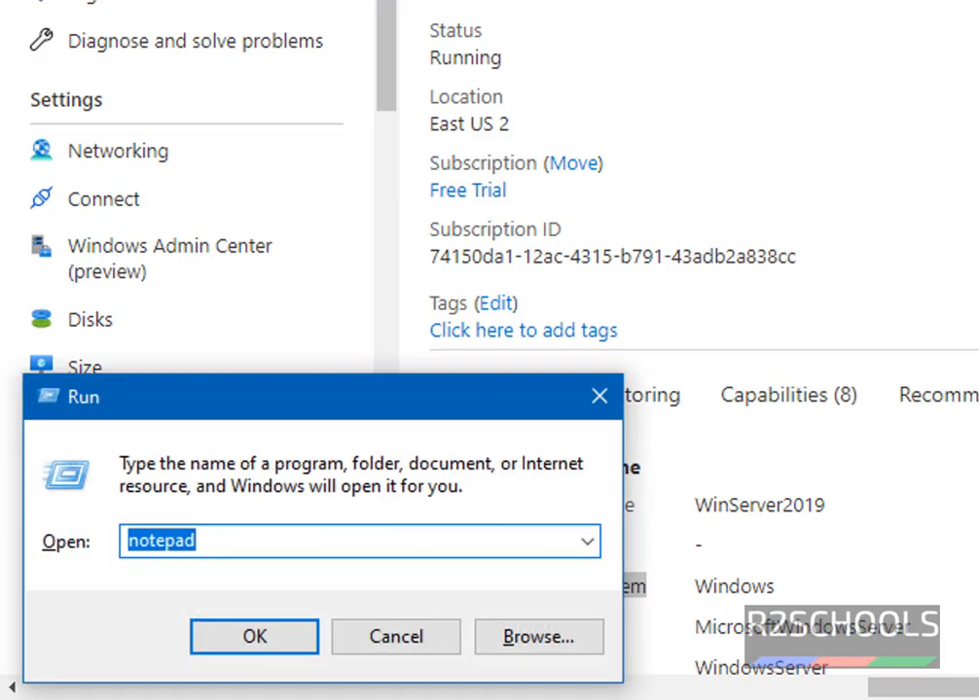
type("mstsc")
key("Return")
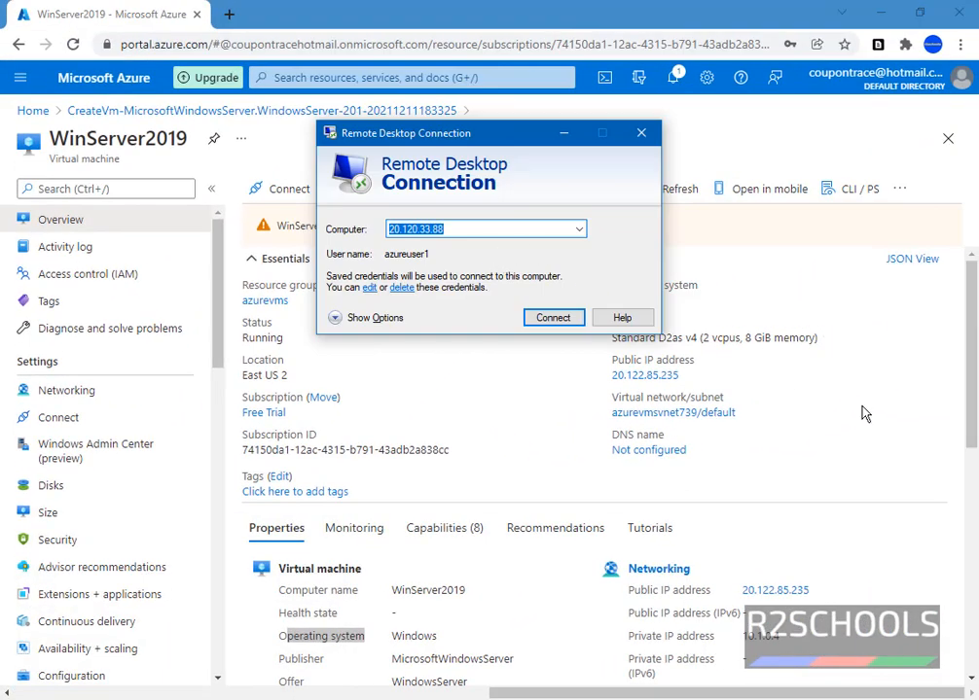
left_click(864, 413)
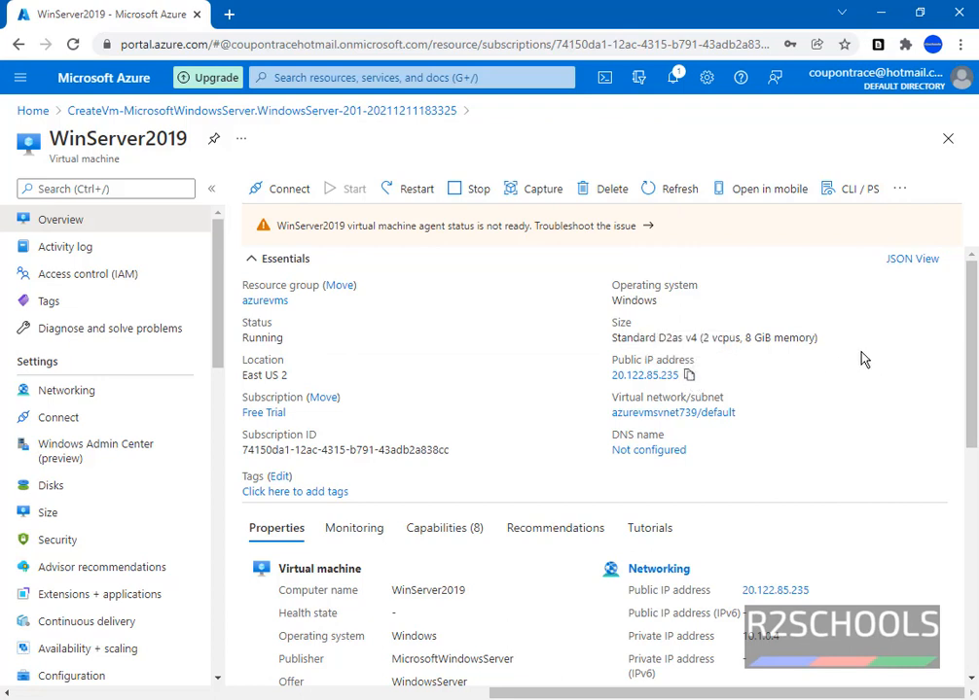
key("alt+Tab")
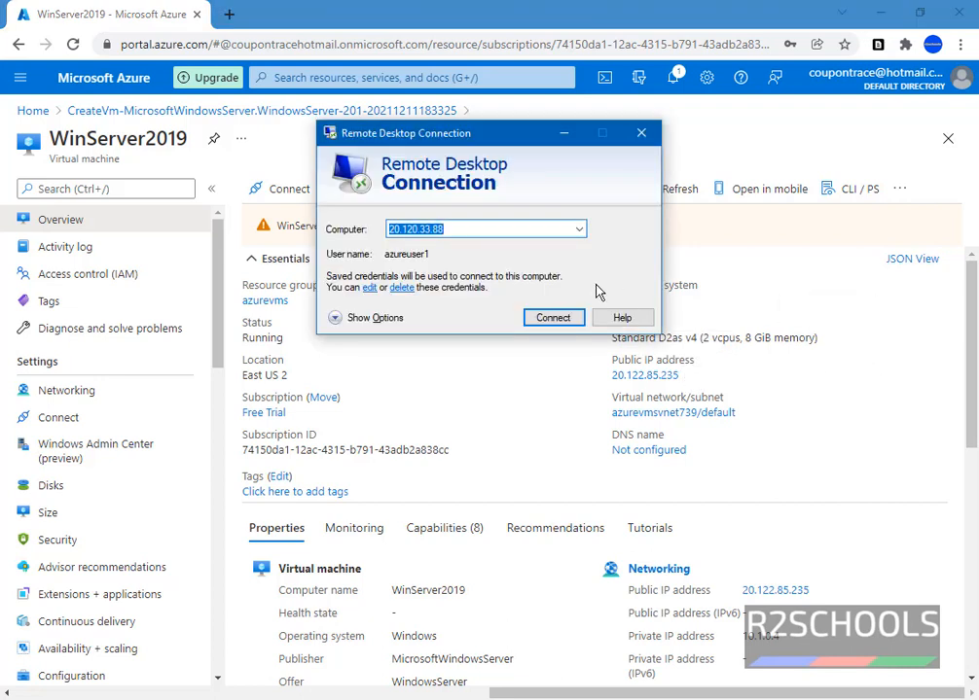
key("ctrl+v")
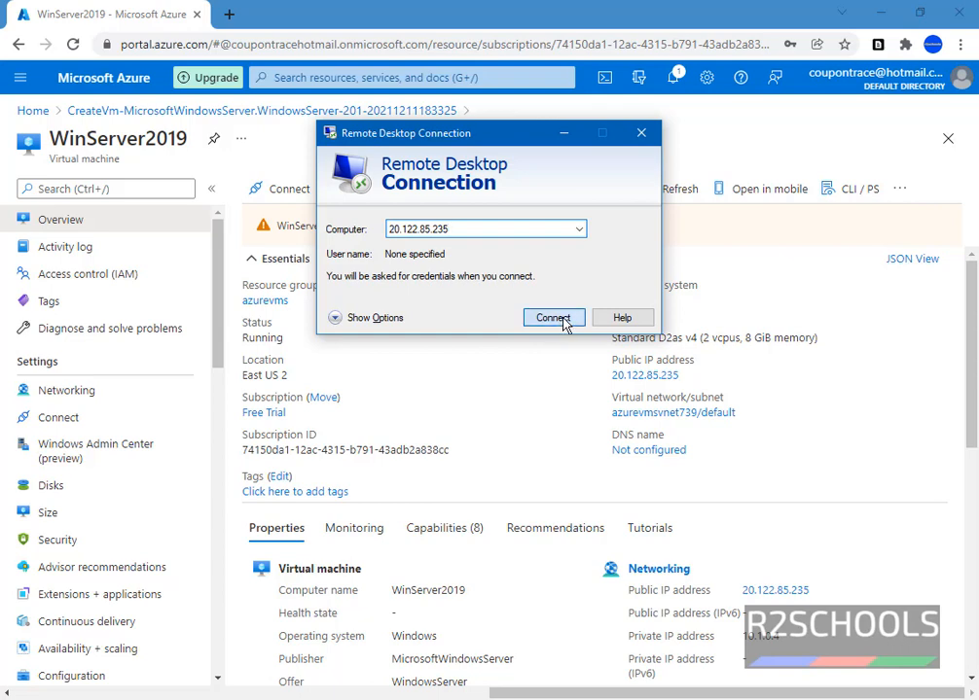
left_click(563, 321)
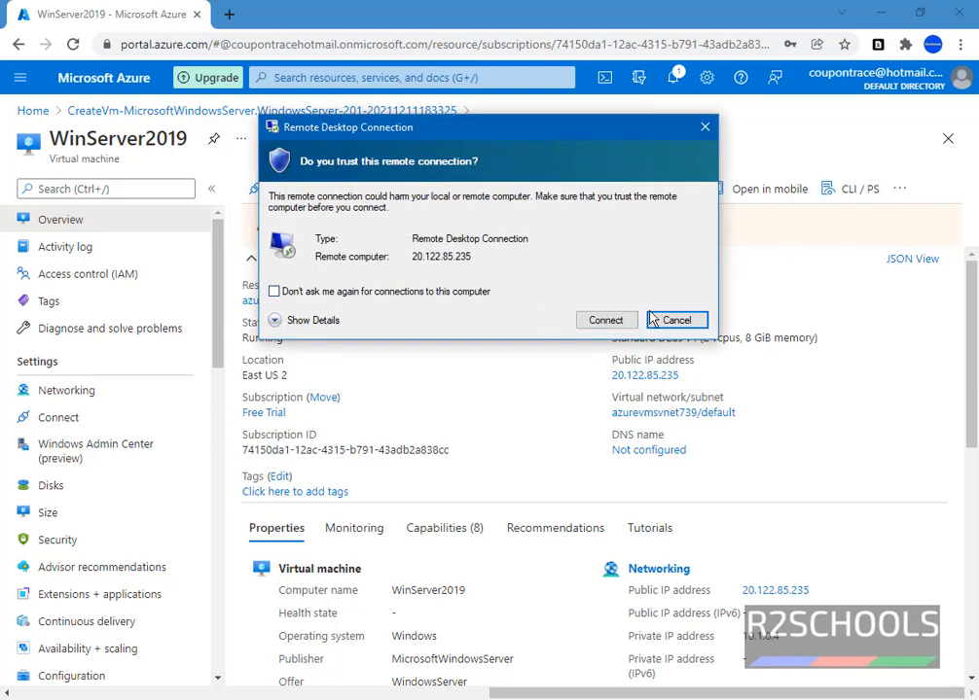
Check the local resources shared with the remote computer, keep drives, printers and clipboard allowed, and trust the connection
left_click(313, 324)
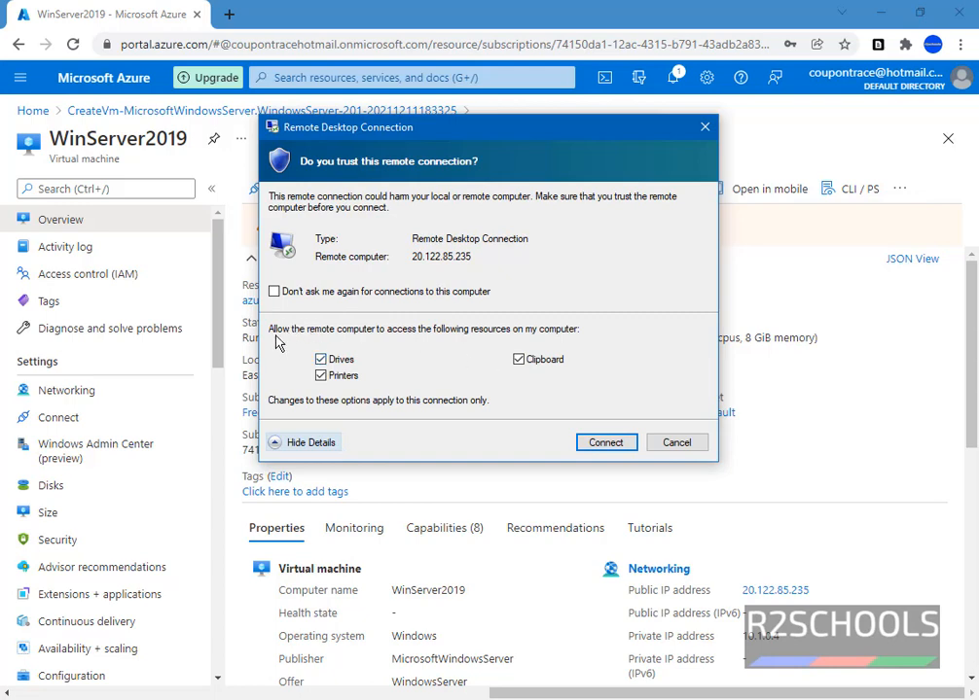
left_click(274, 443)
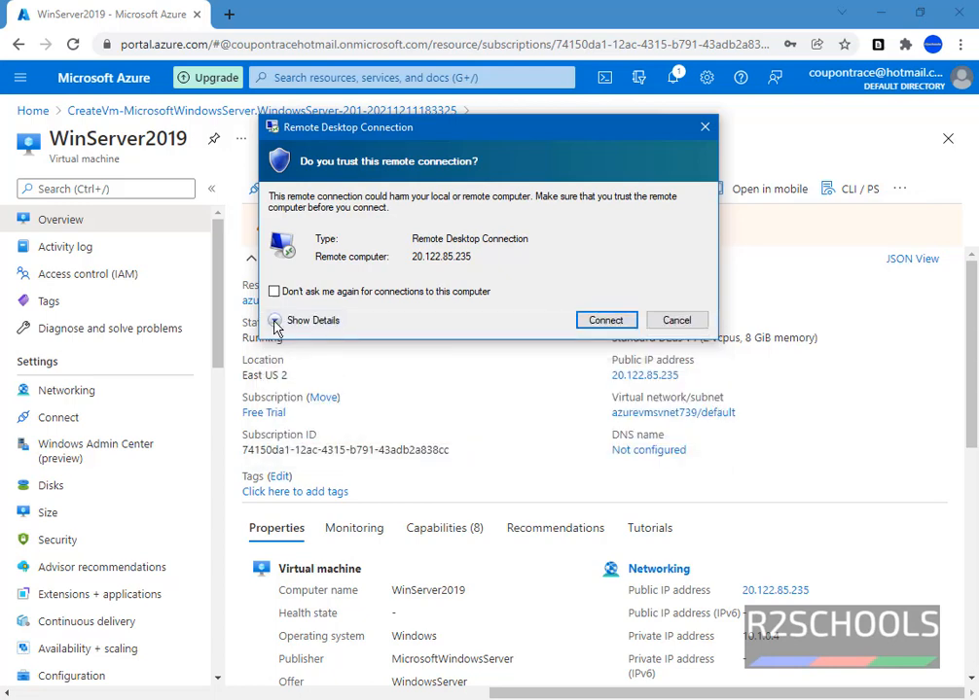
left_click(275, 328)
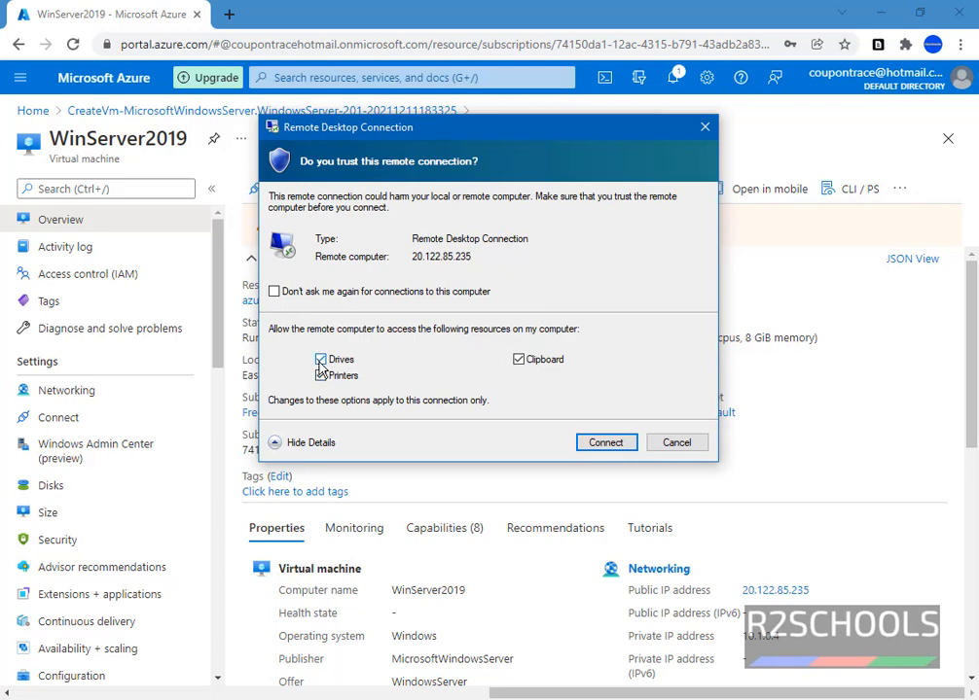
left_click(604, 444)
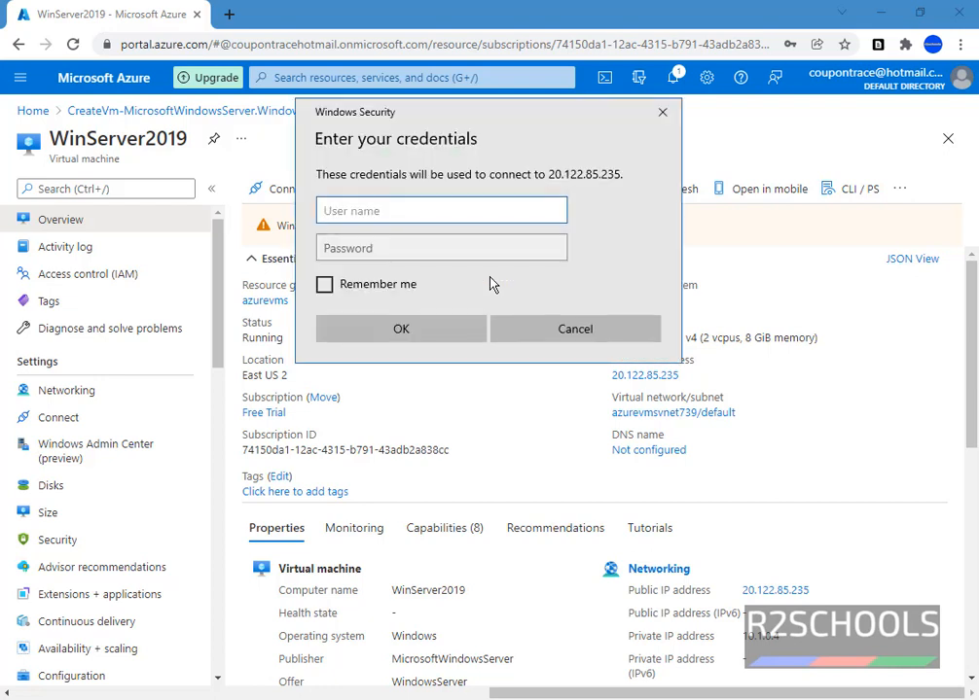
Sign in to the remote computer with the user name azureuser and the account password
type("azureuser")
key("Tab")
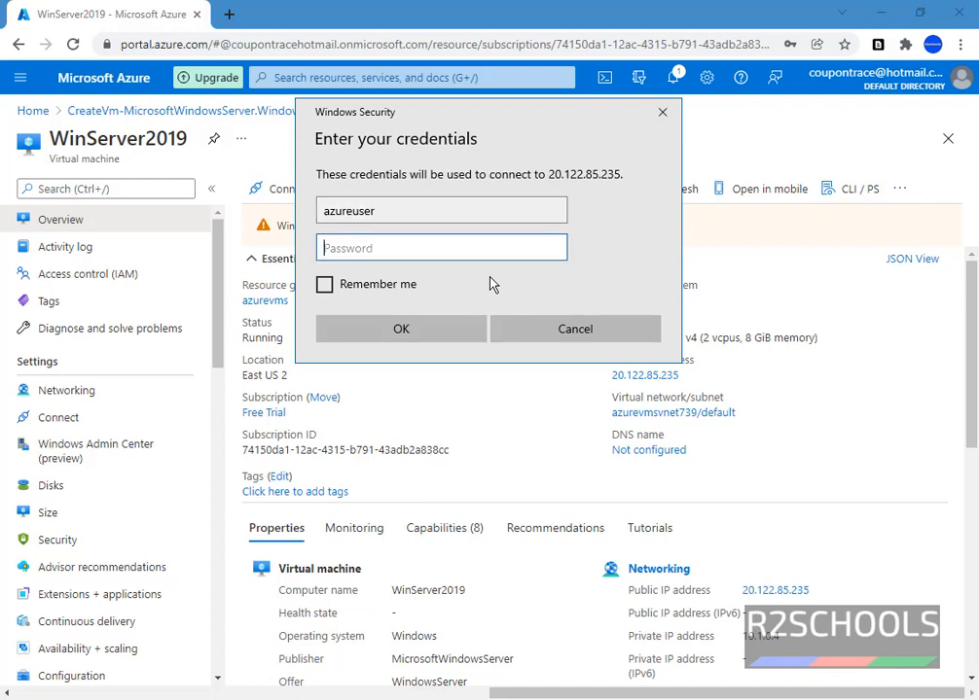
type("•••")
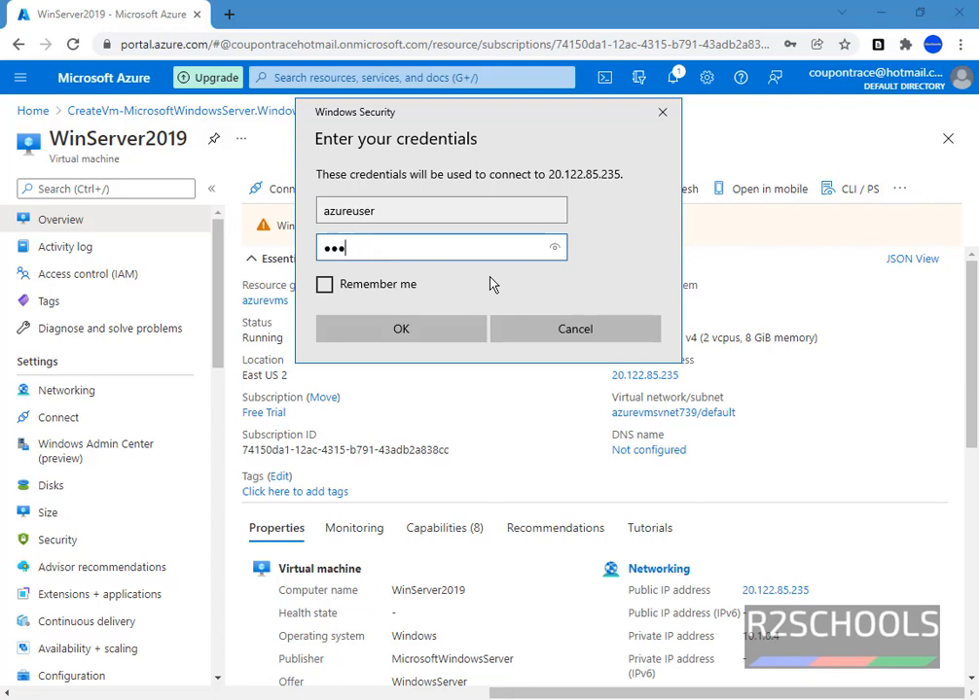
type("•••••••••")
left_click(428, 331)
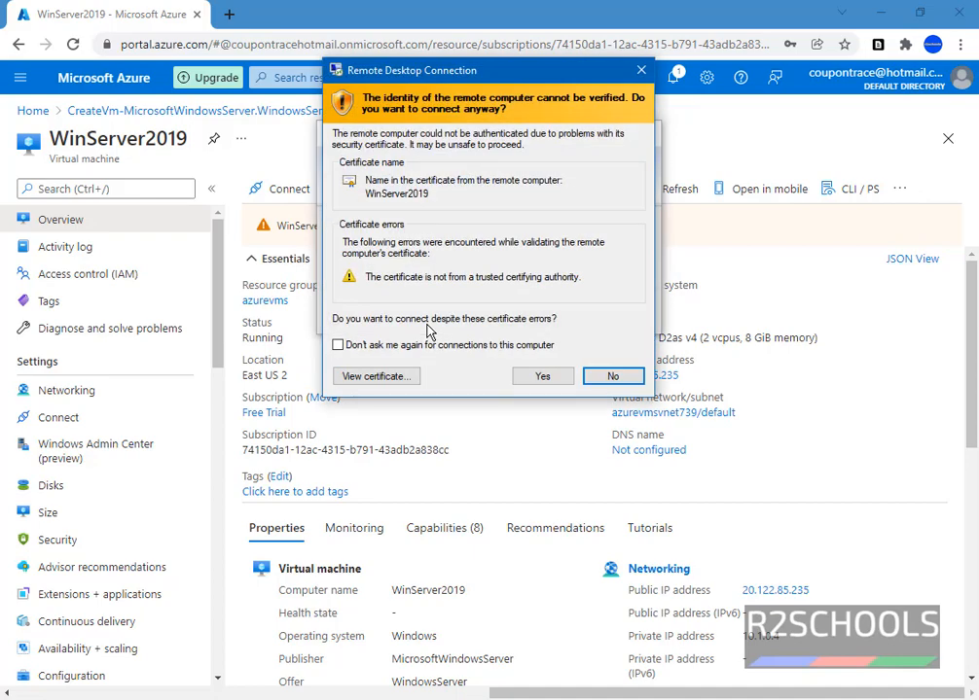
Accept the remote computer's untrusted certificate and allow the server to be discoverable on its network, dismissing the Server Manager pop-up
left_click(517, 377)
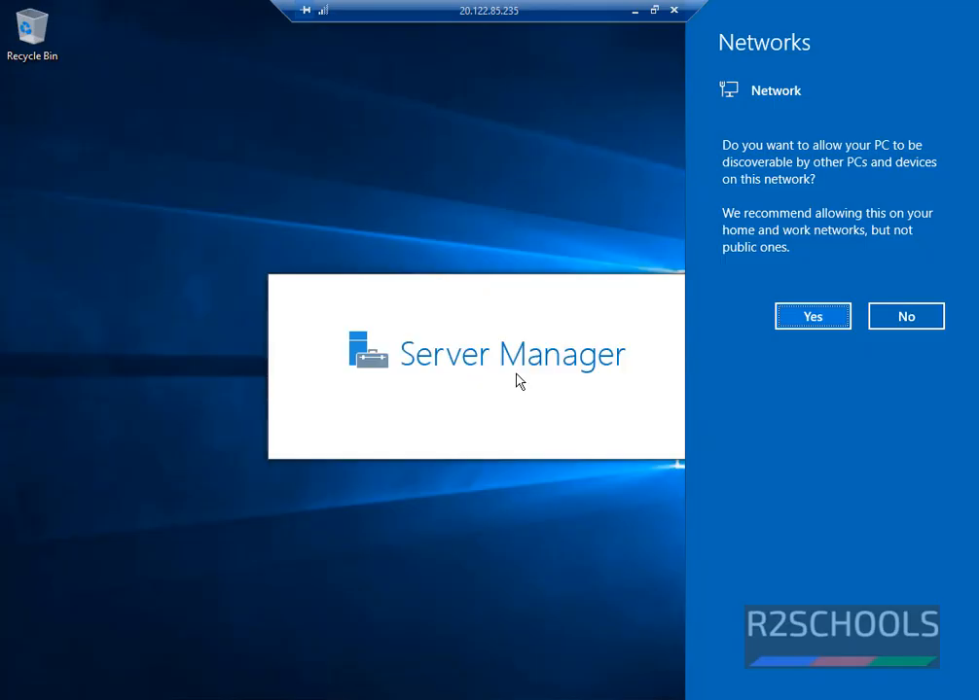
left_click(813, 315)
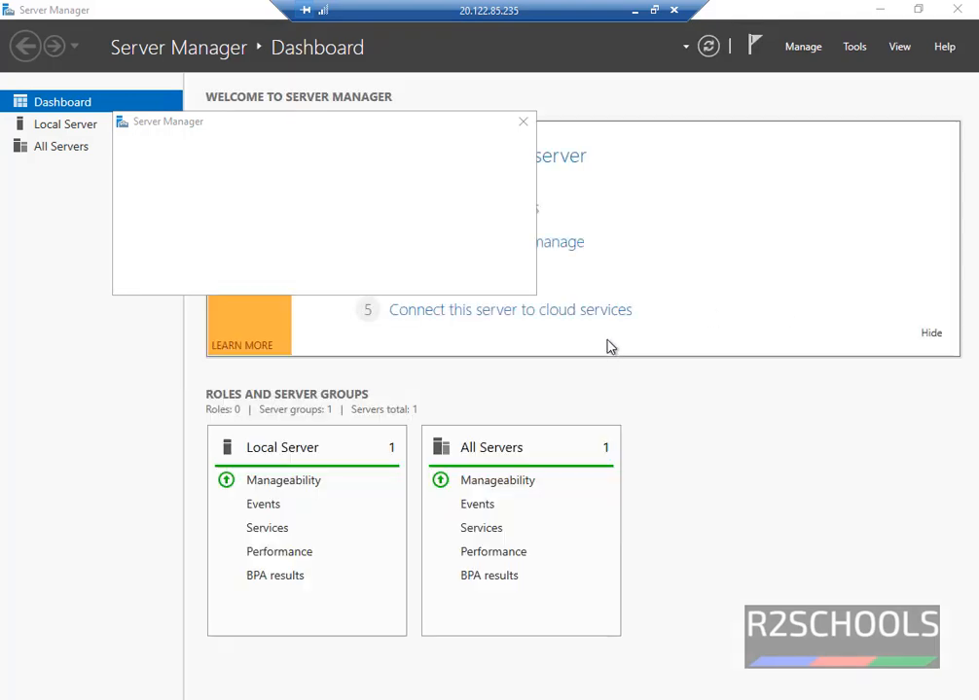
left_click(524, 123)
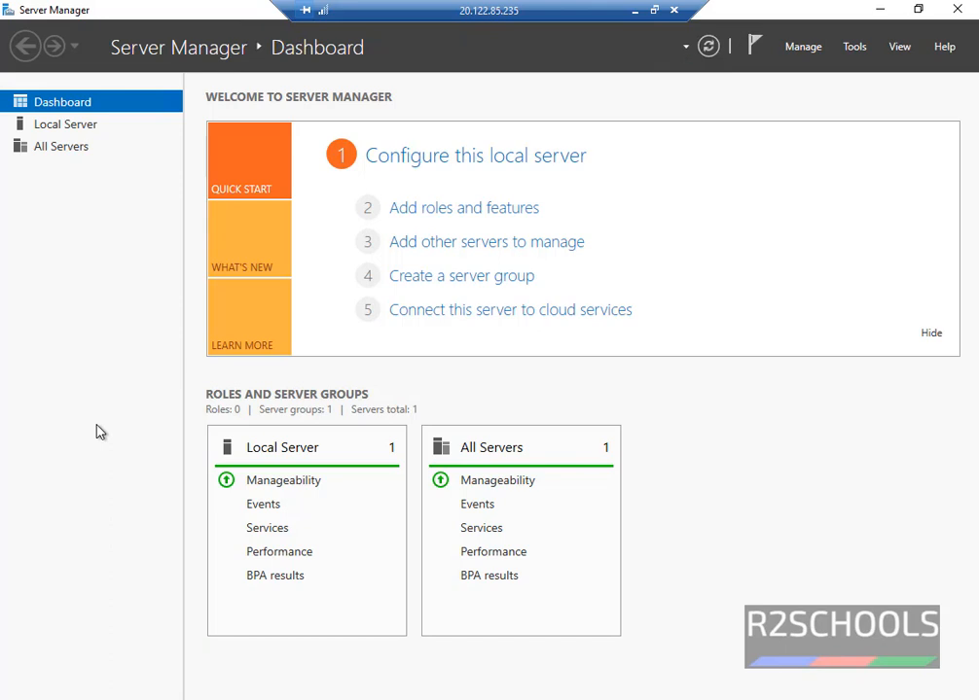
Examine the local server's properties and its computer name and workgroup settings without changing them
left_click(78, 126)
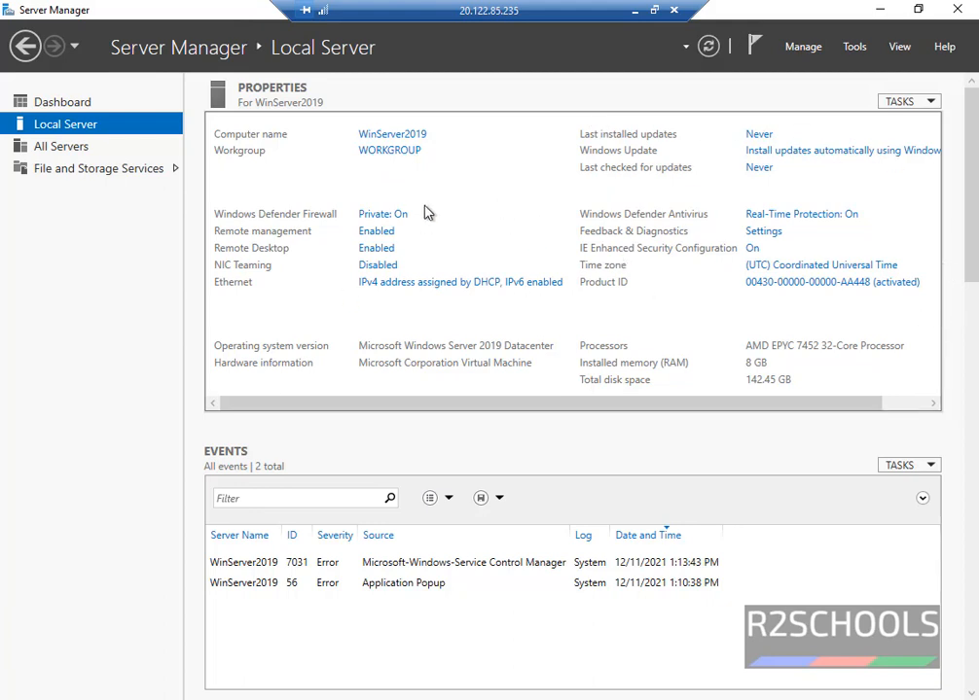
left_click(397, 137)
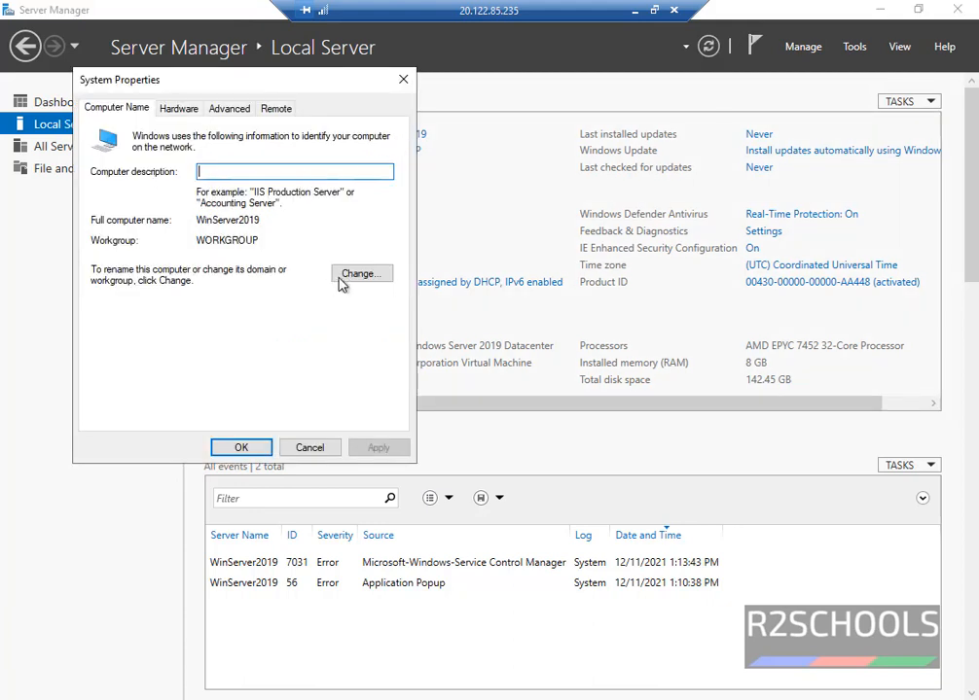
left_click(356, 276)
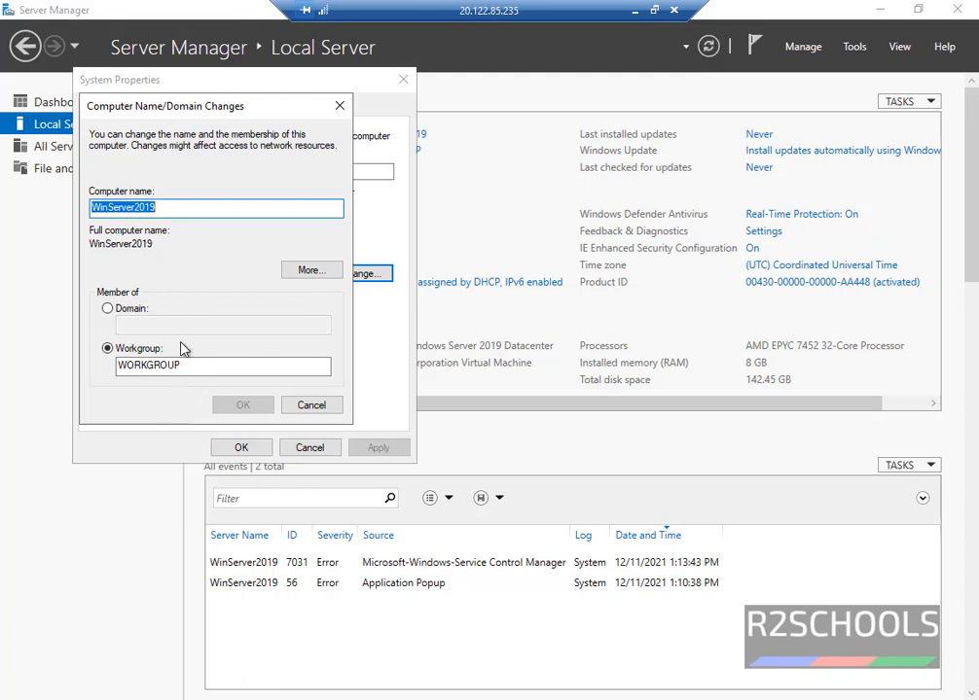
left_click(316, 413)
left_click(241, 448)
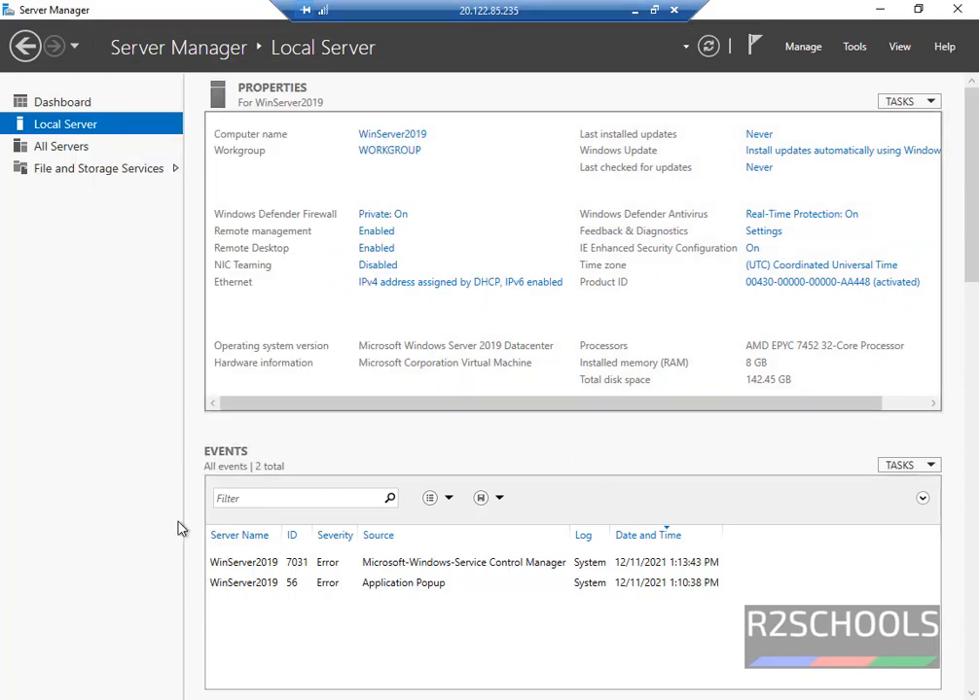
Log off the remote session by running the logoff command on the server
key("super+r")
type("logoff")
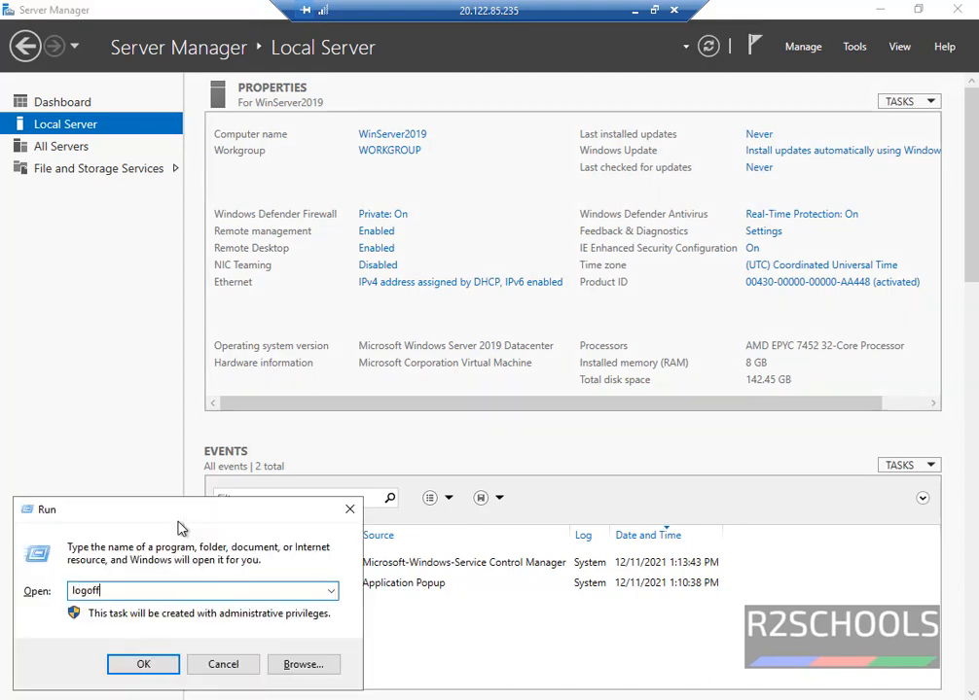
key("Return")
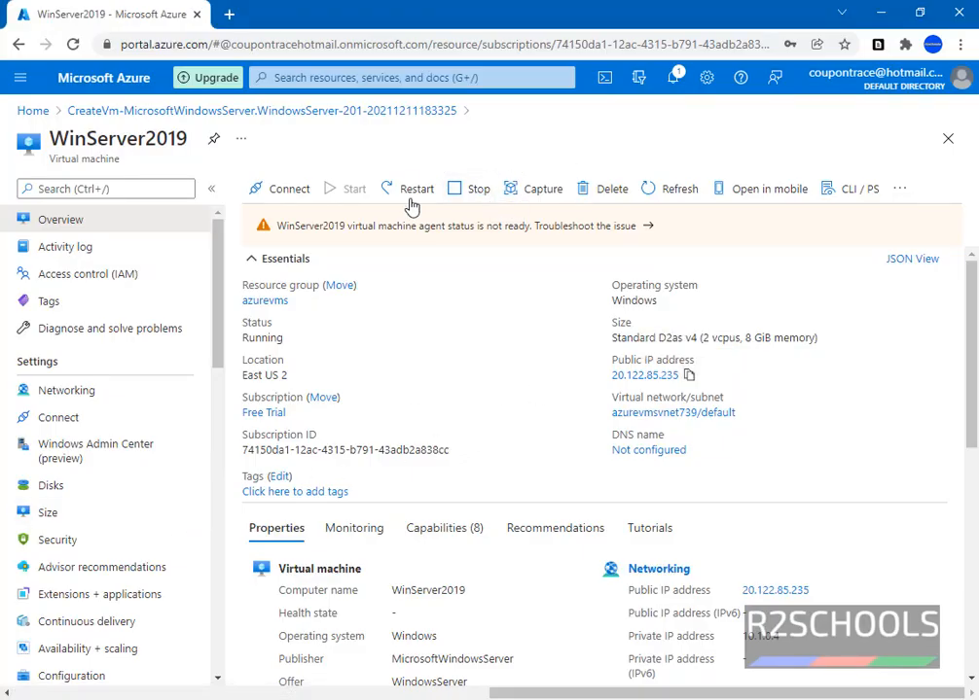
Stop the WinServer2019 virtual machine with its public IP address reserved, and dismiss the notifications
left_click(480, 201)
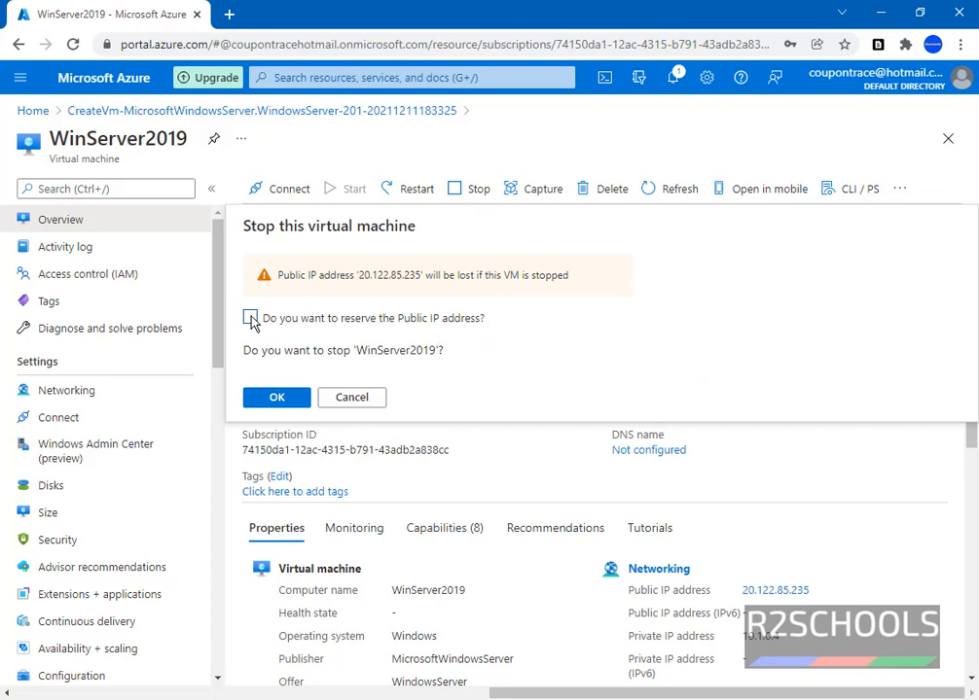
left_click(250, 319)
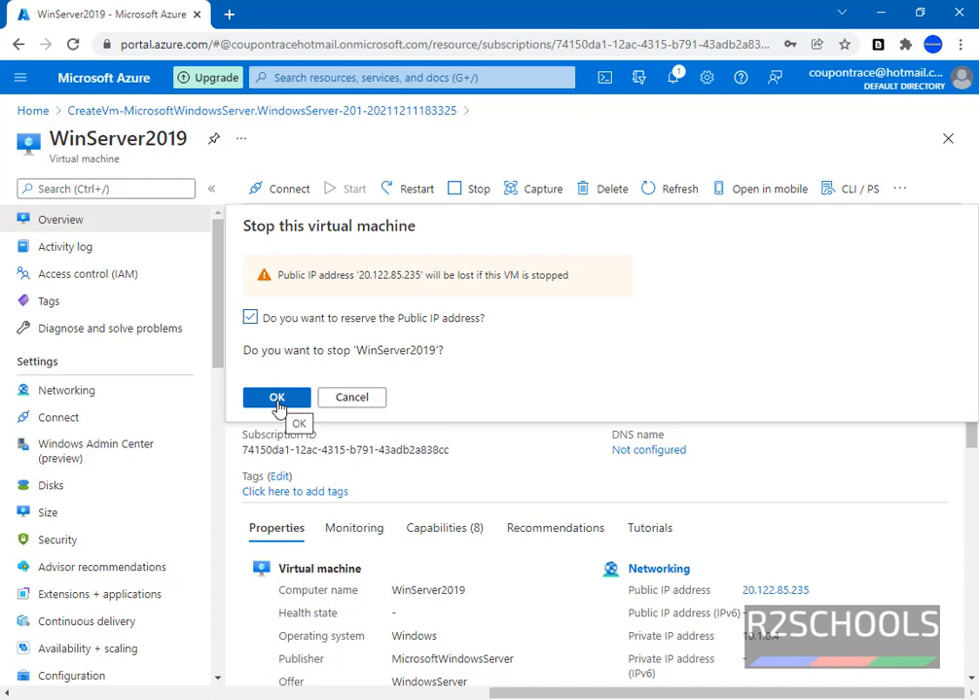
left_click(251, 319)
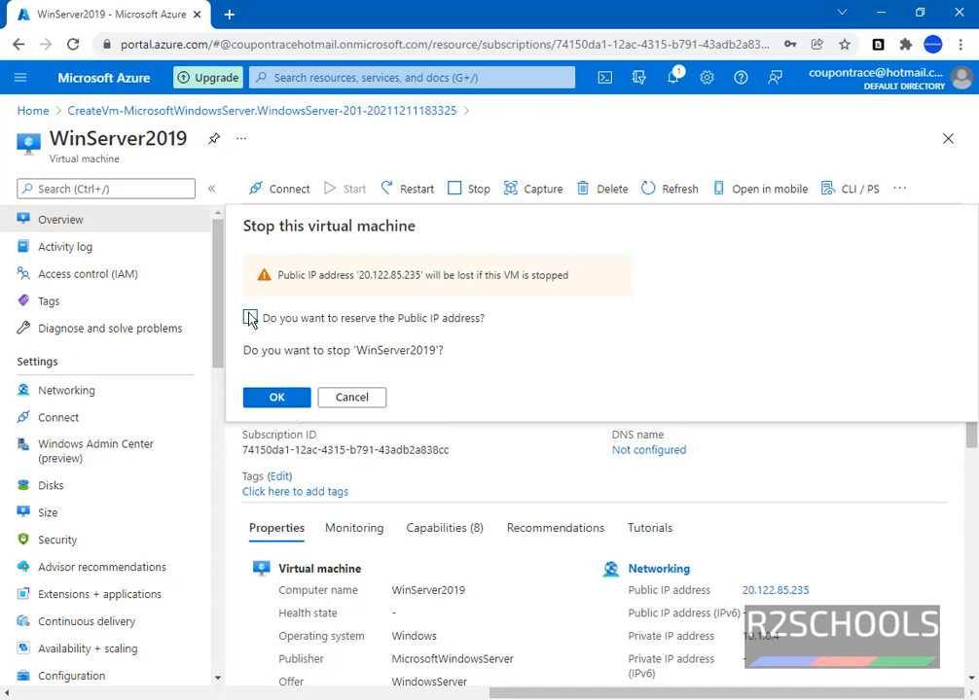
left_click_drag(355, 276, 482, 276)
left_click(251, 319)
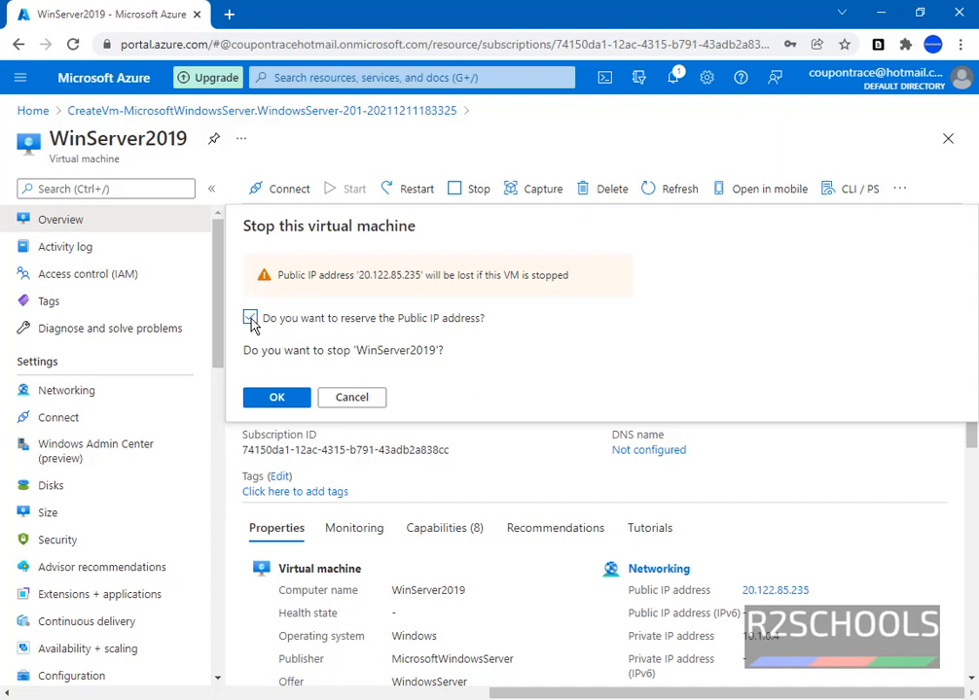
left_click(266, 404)
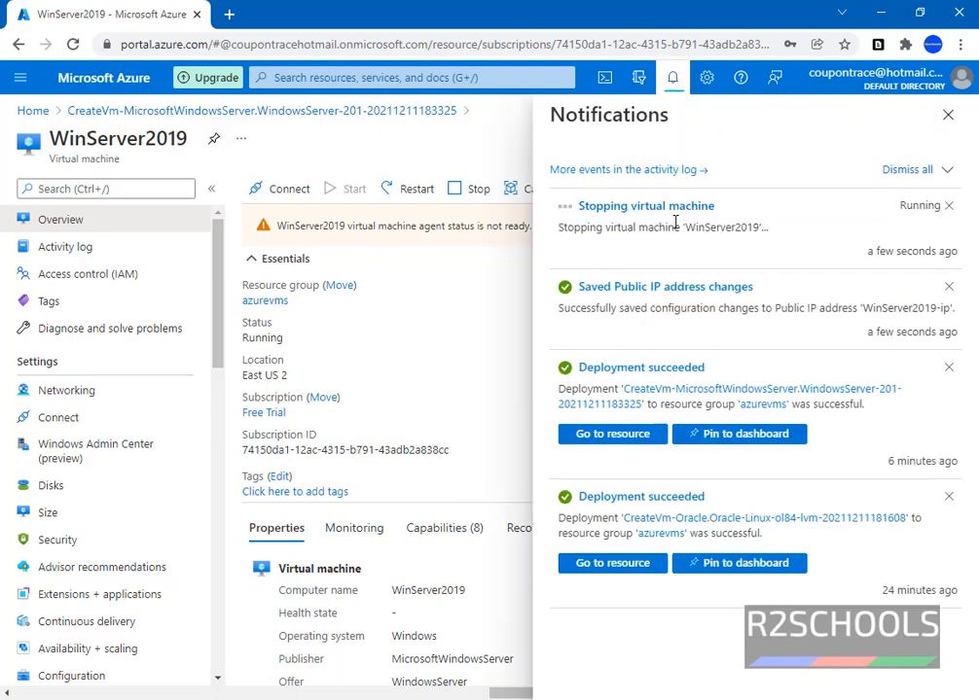
left_click(948, 115)
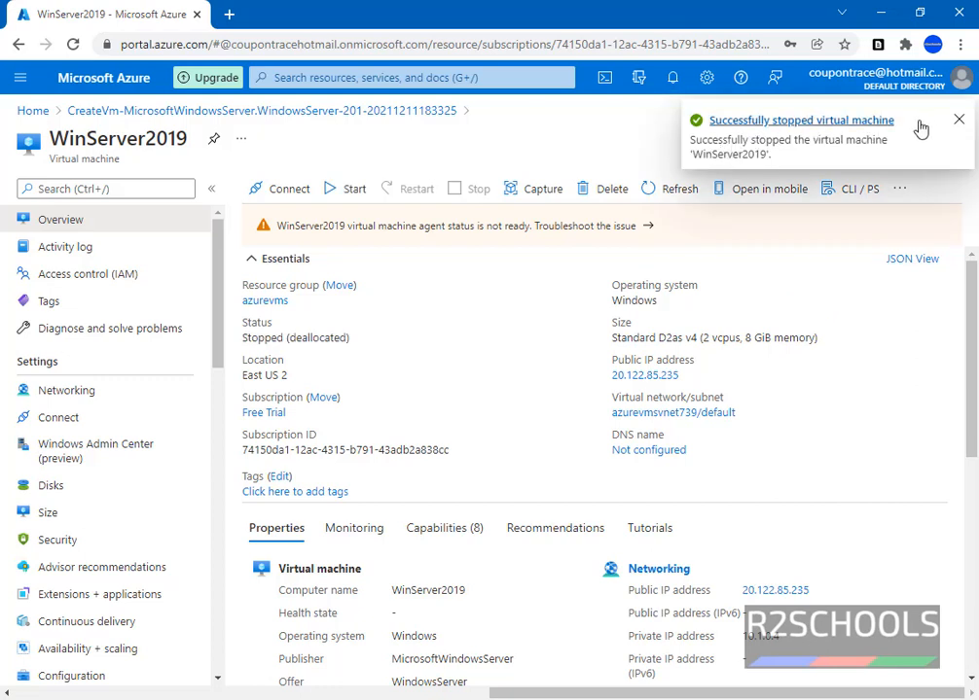
left_click(958, 118)
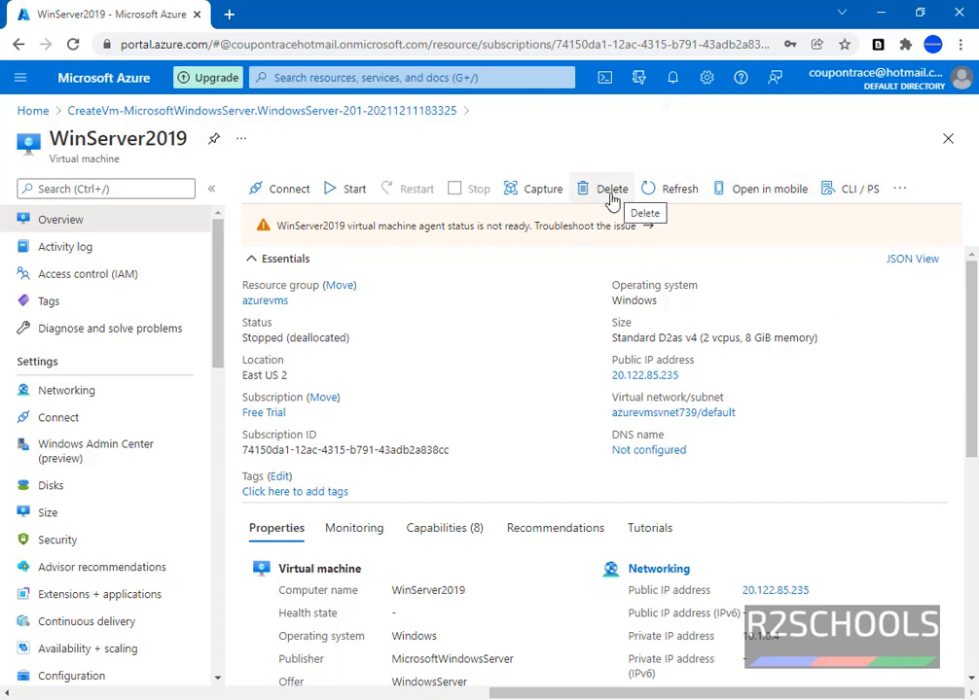